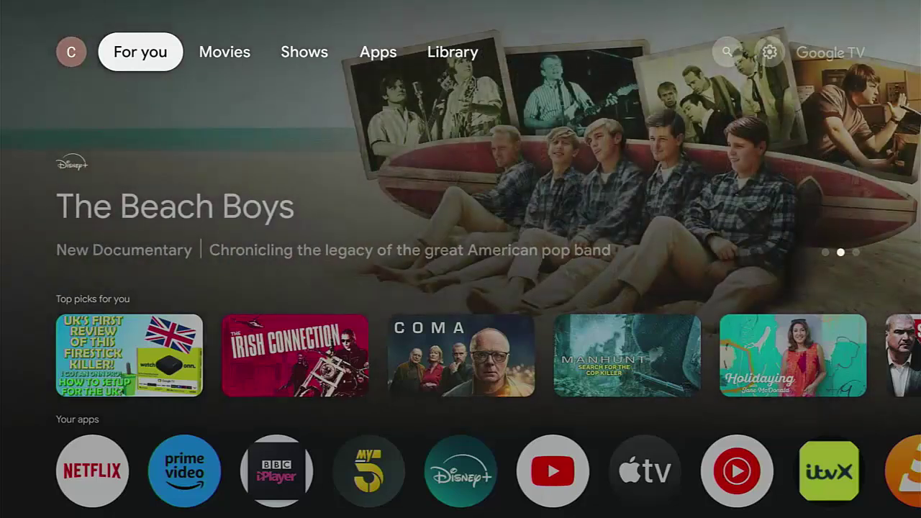
Highlight Downloader at the end of Your apps and long-press it for Move, Open, View details.
key(Down)
key(Down)
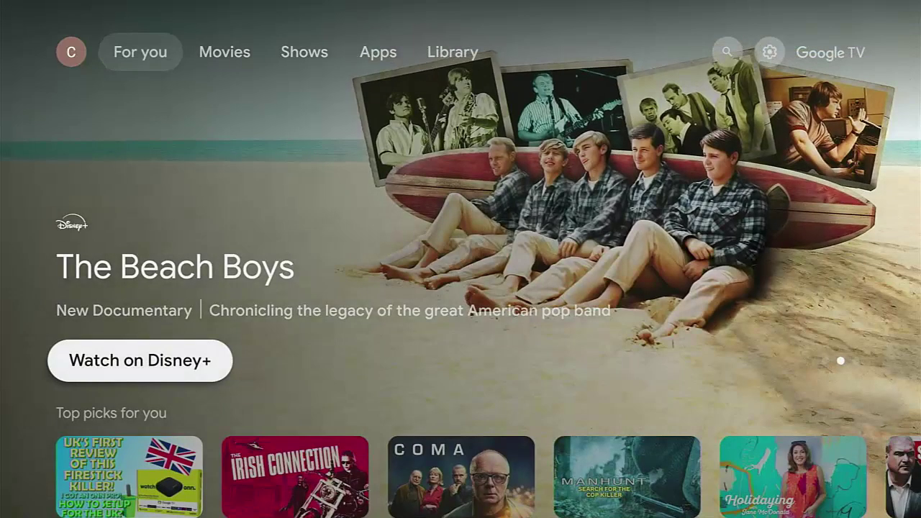
key(Down)
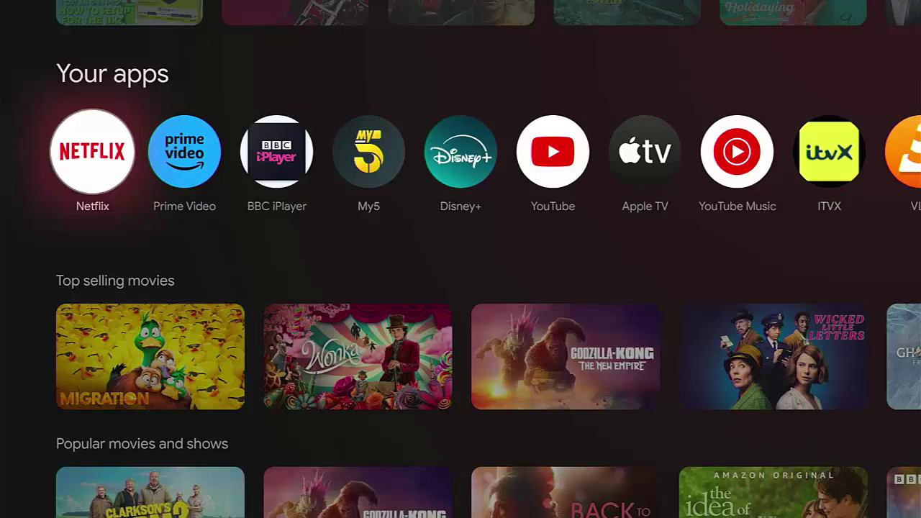
key(Right)
key(Right)
key(Right)
key(Right)
key(Right)
key(Right)
key(Right)
key(Right)
key(Right)
key(Right)
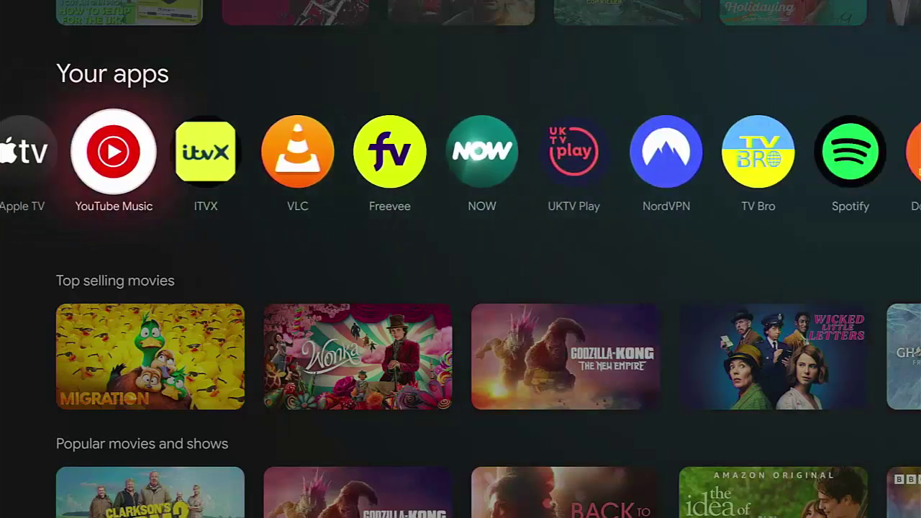
key(Right)
key(Right)
key(Right)
key(Right)
key(Right)
key(Right)
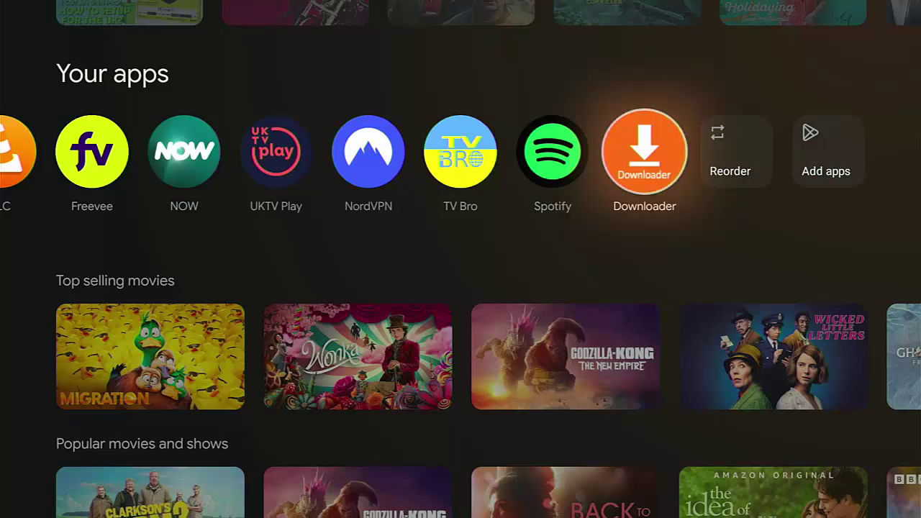
key(Return)
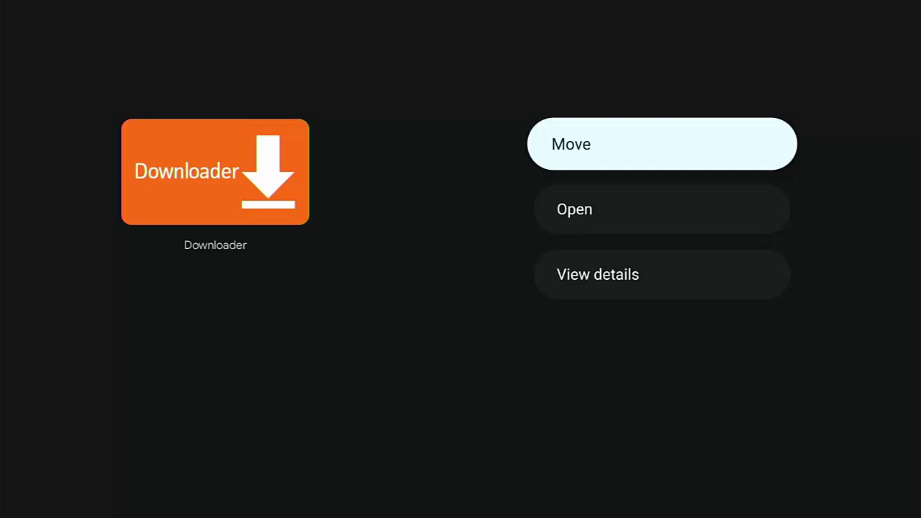
Uninstall Downloader from its View details page, then return to the Your apps row.
key(Down)
key(Down)
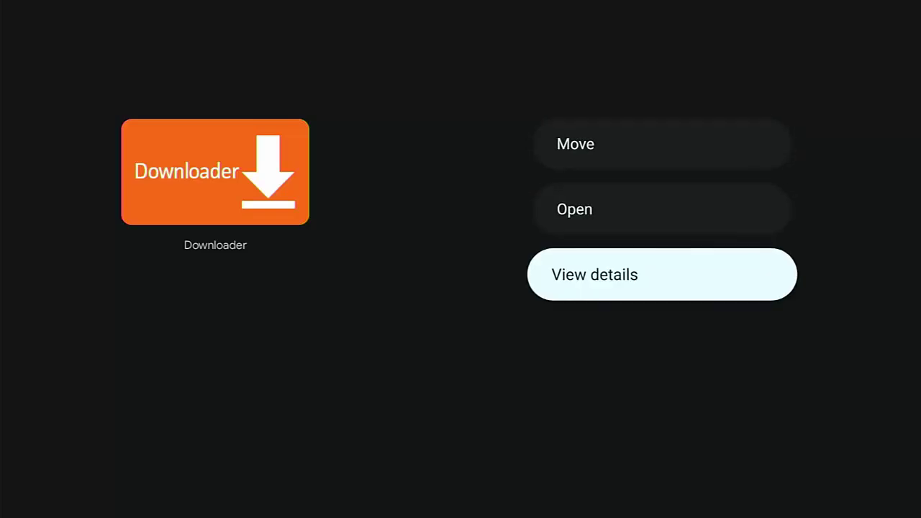
key(Return)
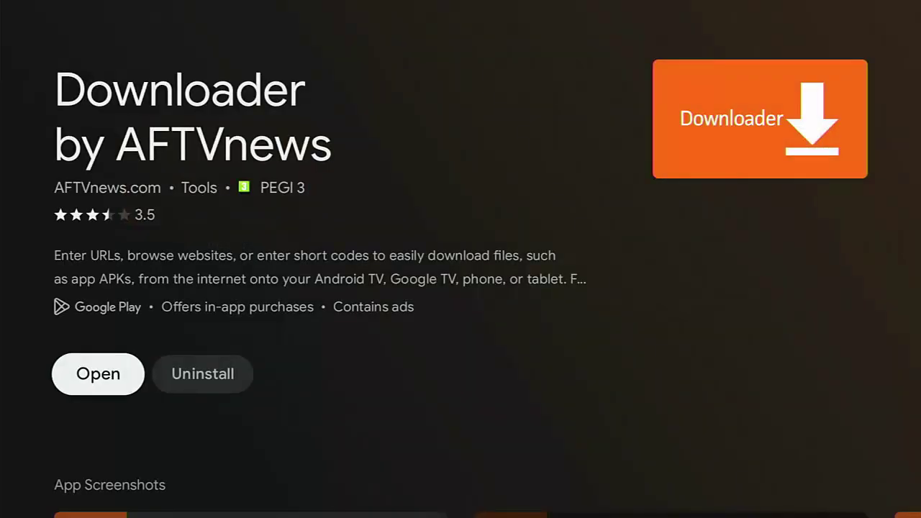
key(Right)
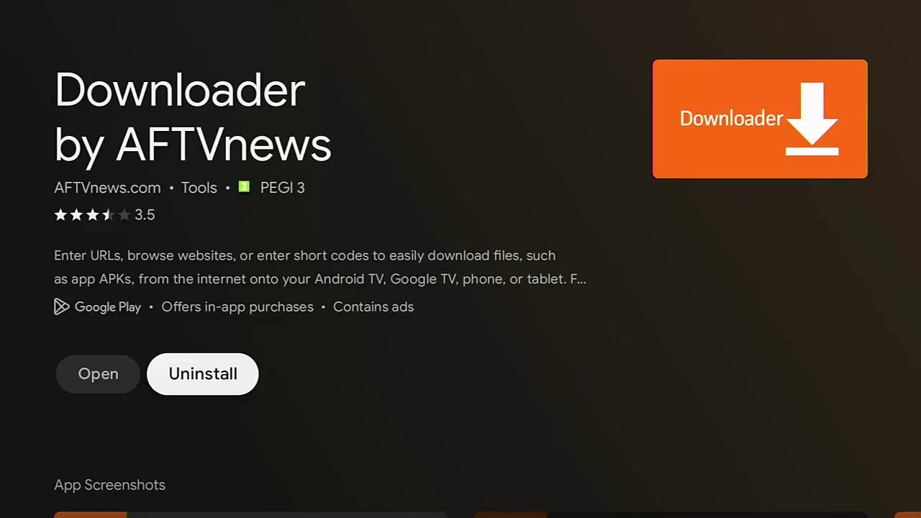
key(Return)
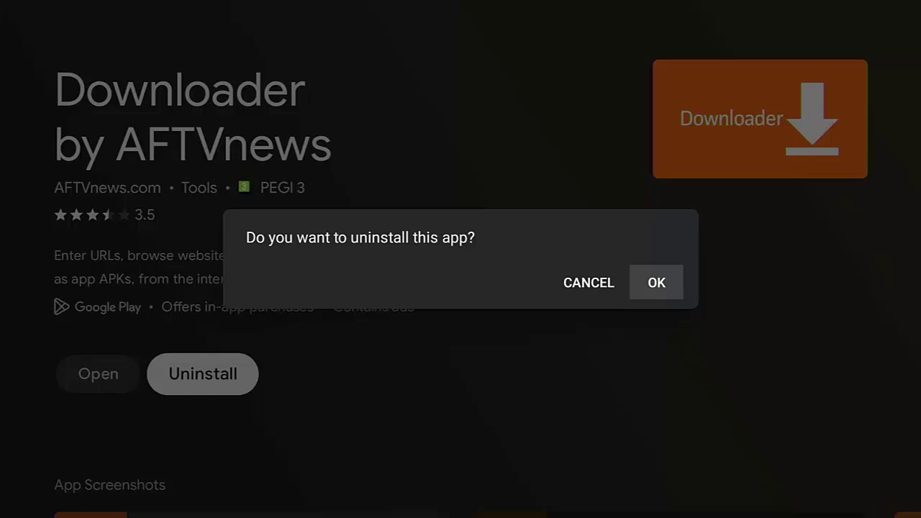
key(Left)
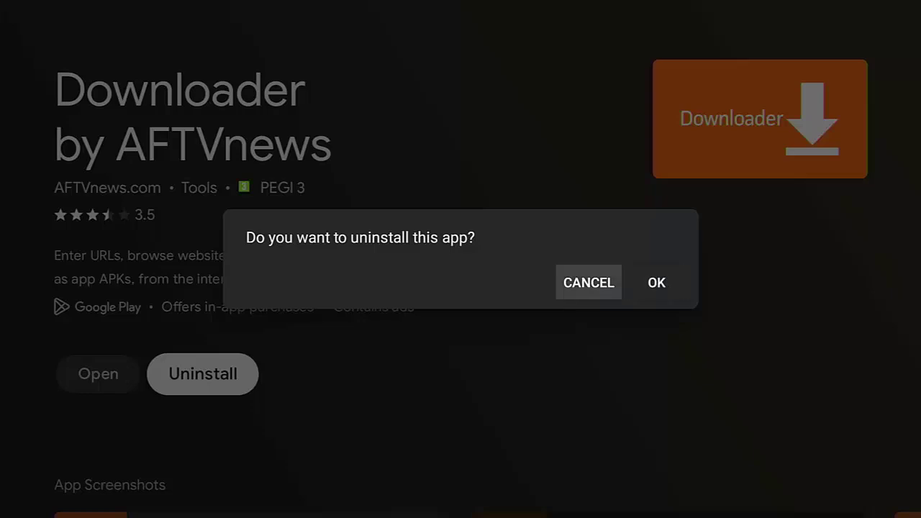
key(Right)
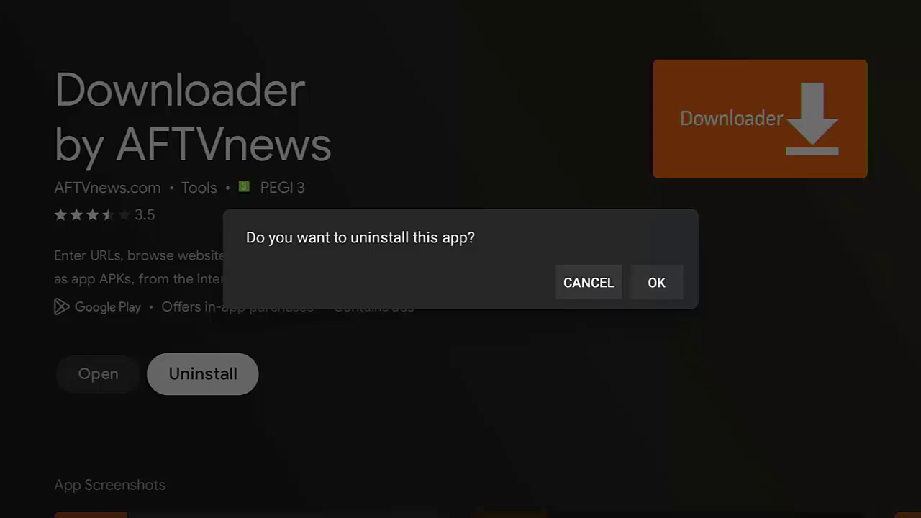
key(Return)
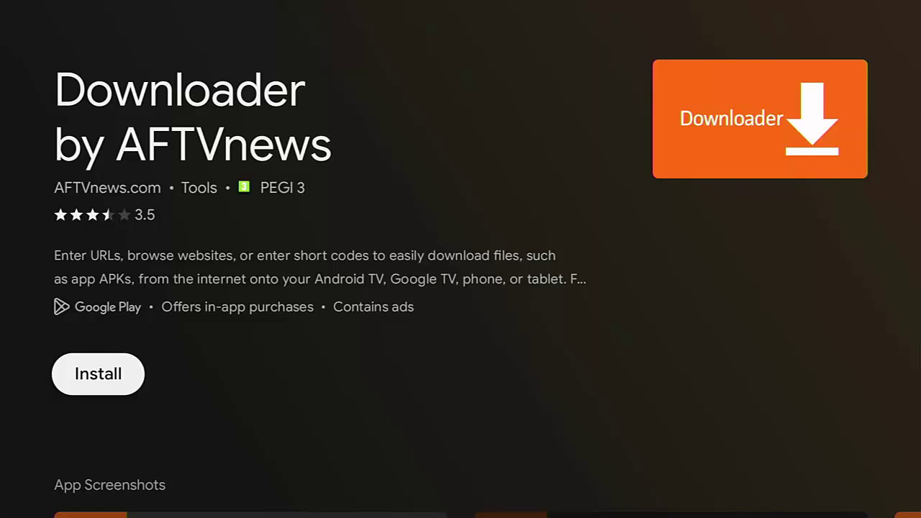
key(Escape)
key(Left)
key(Left)
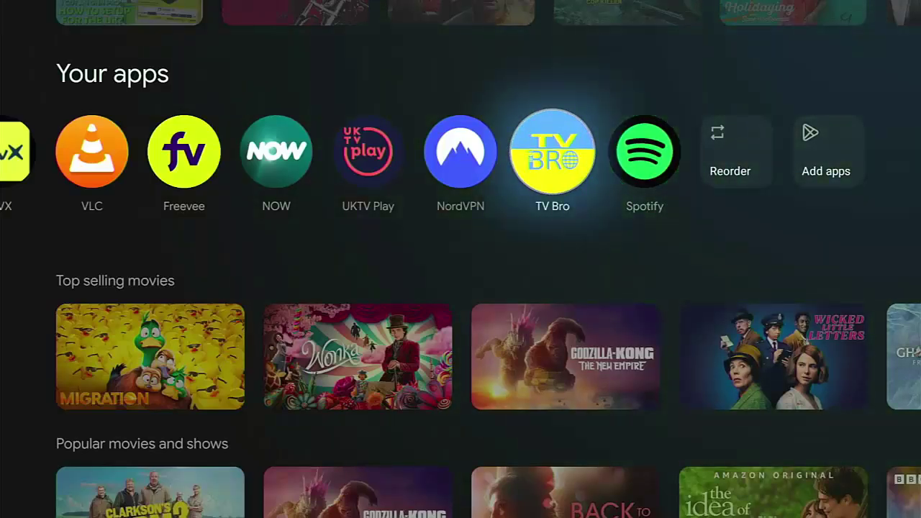
key(Return)
key(Down)
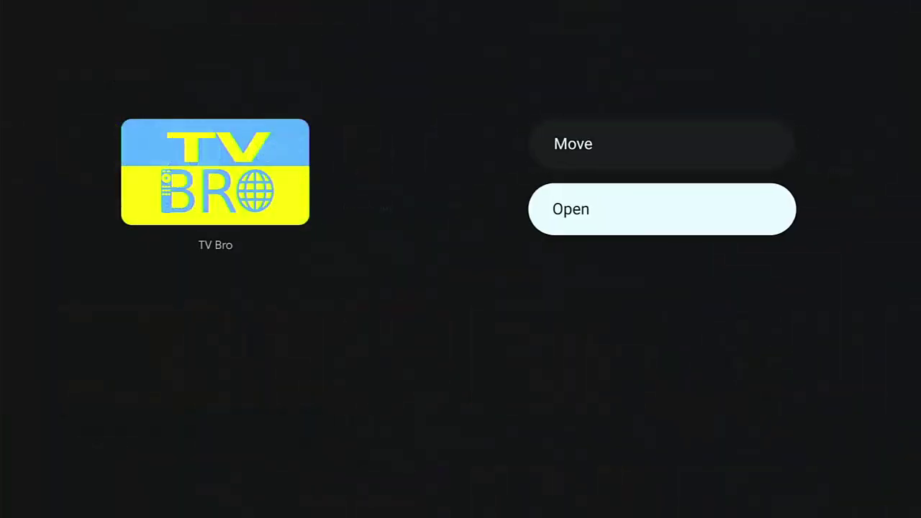
key(Up)
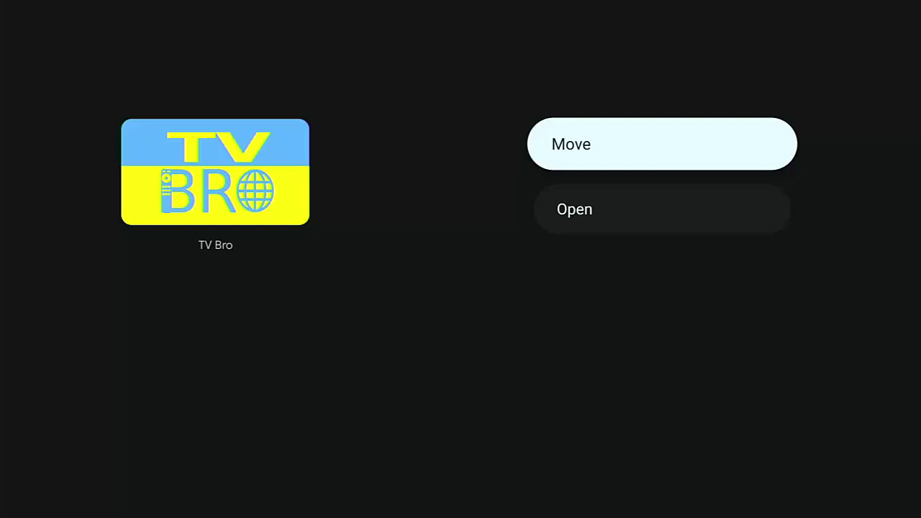
key(Escape)
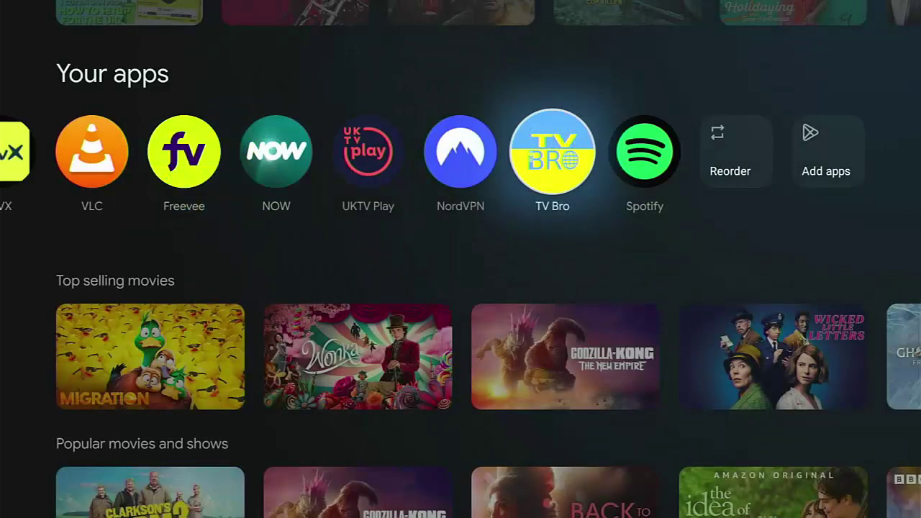
key(Escape)
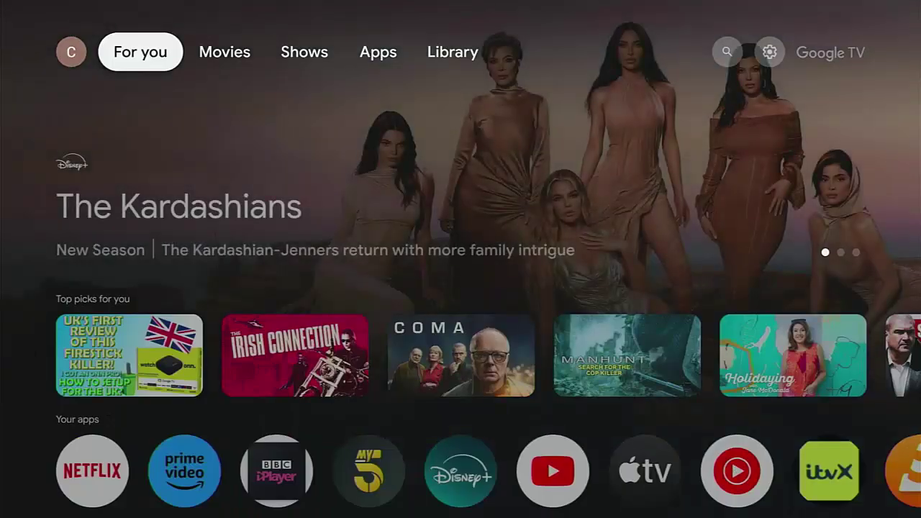
Go through the settings gear to Settings > Apps and choose See all apps.
key(Right)
key(Right)
key(Right)
key(Right)
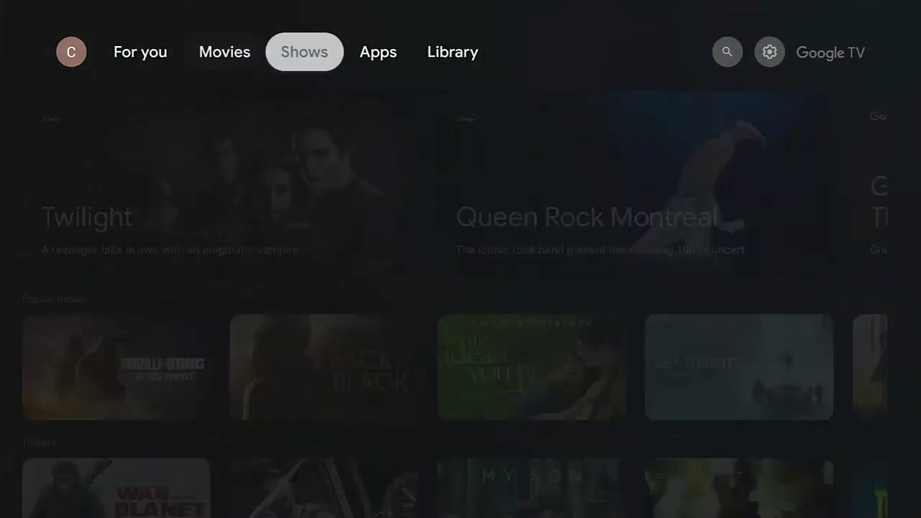
key(Right)
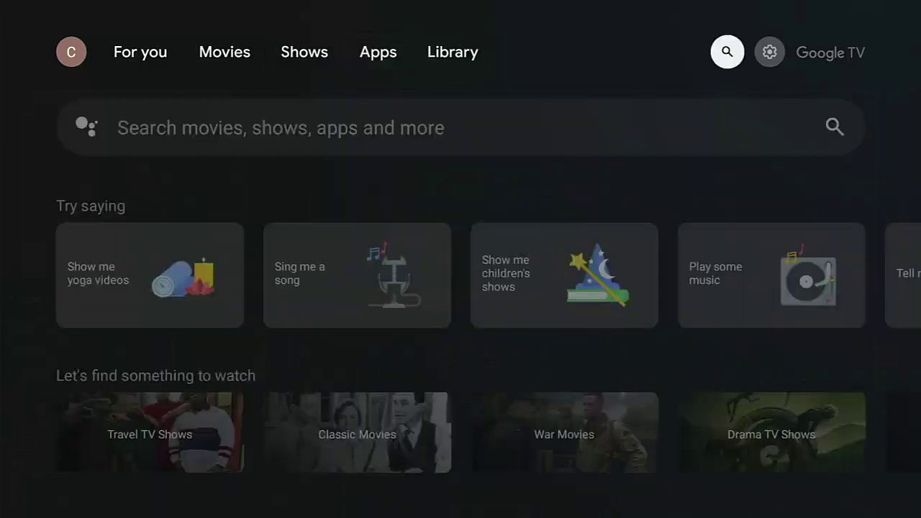
key(Right)
key(Return)
key(Return)
key(Down)
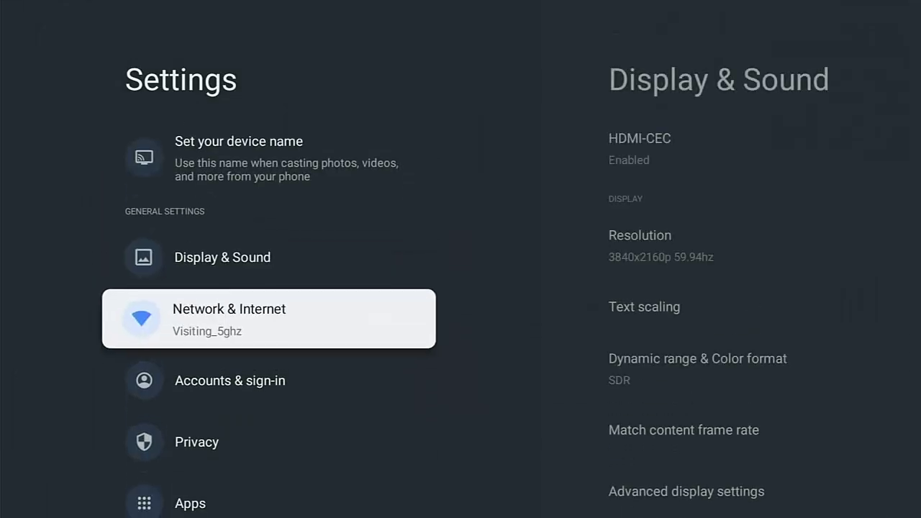
key(Down)
key(Down)
key(Down)
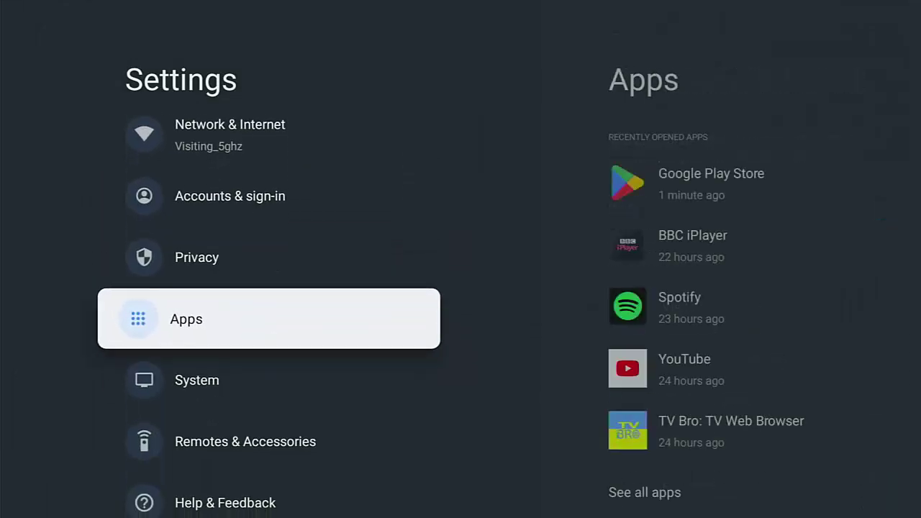
key(Return)
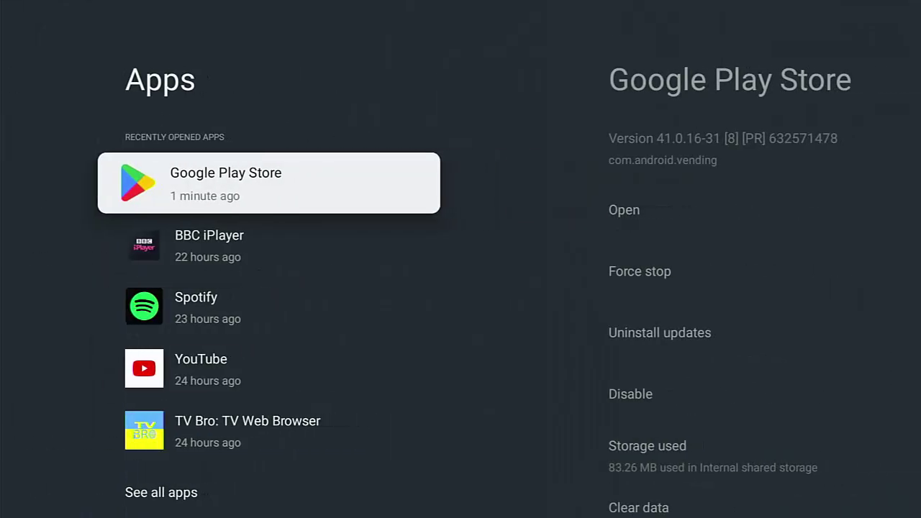
key(Down)
key(Down)
key(Down)
key(Down)
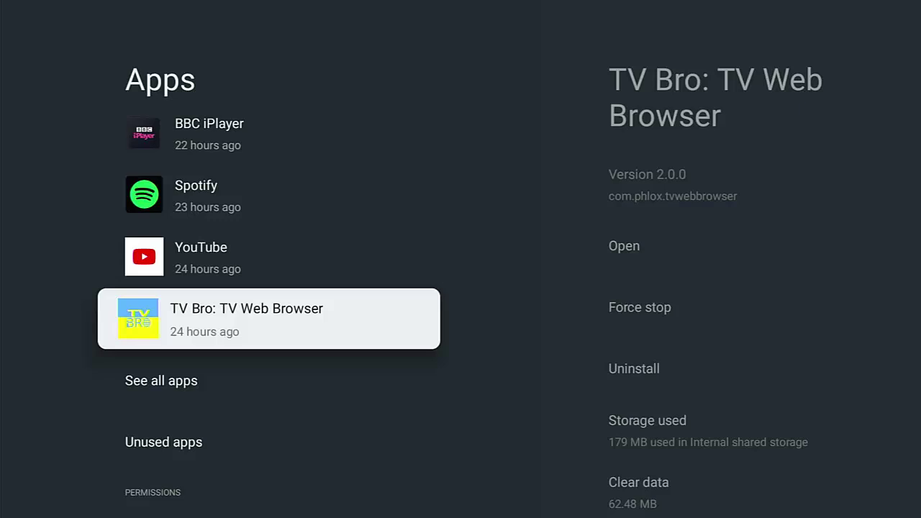
key(Down)
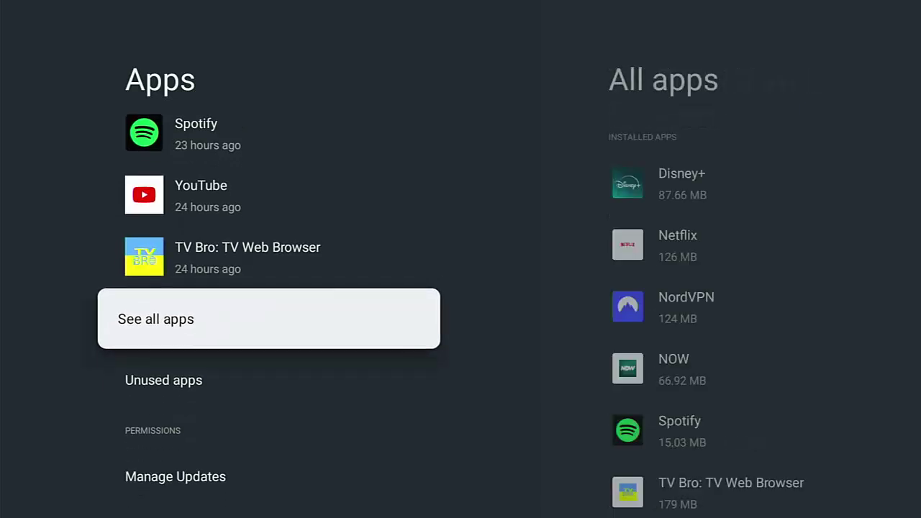
key(Return)
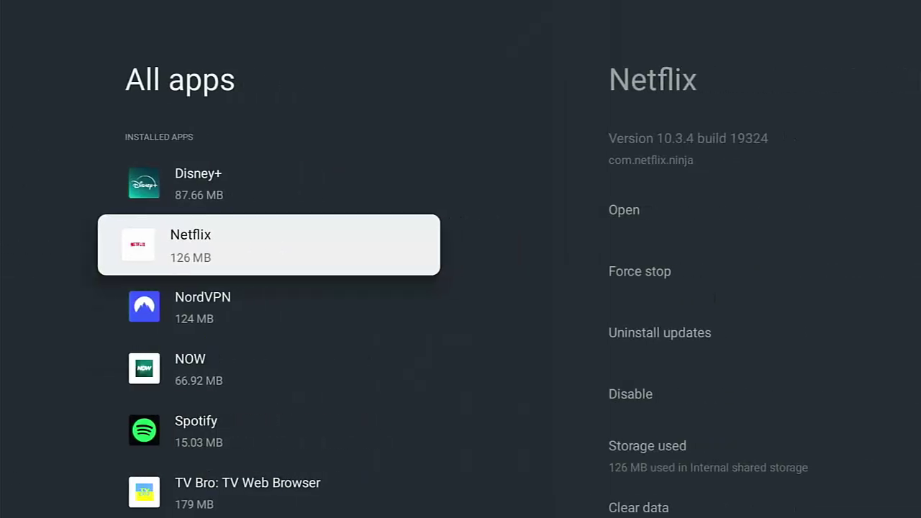
Uninstall TV Bro: TV Web Browser from the All apps list, then browse down toward YouTube.
key(Down)
key(Down)
key(Down)
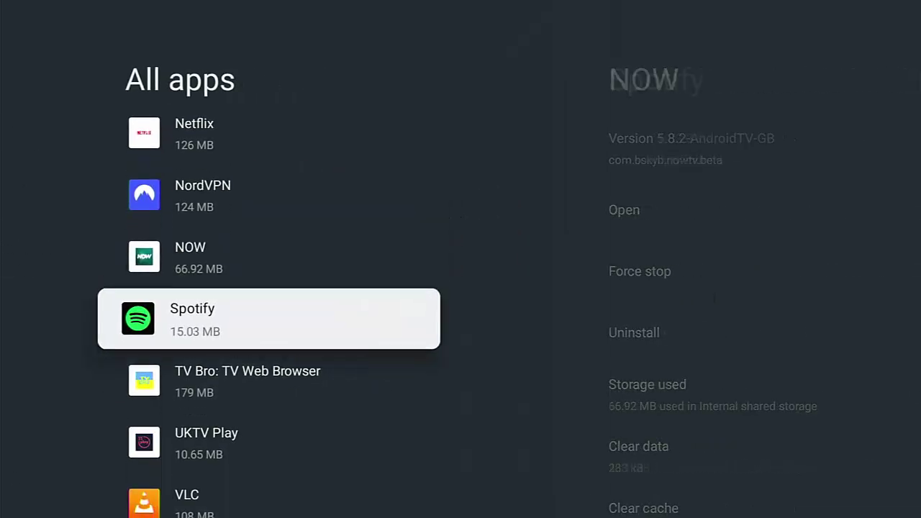
key(Down)
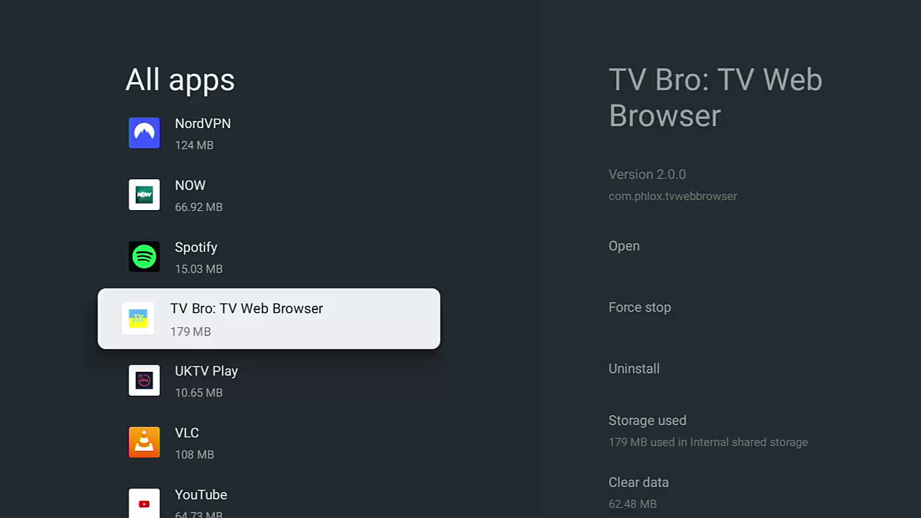
key(Return)
key(Down)
key(Down)
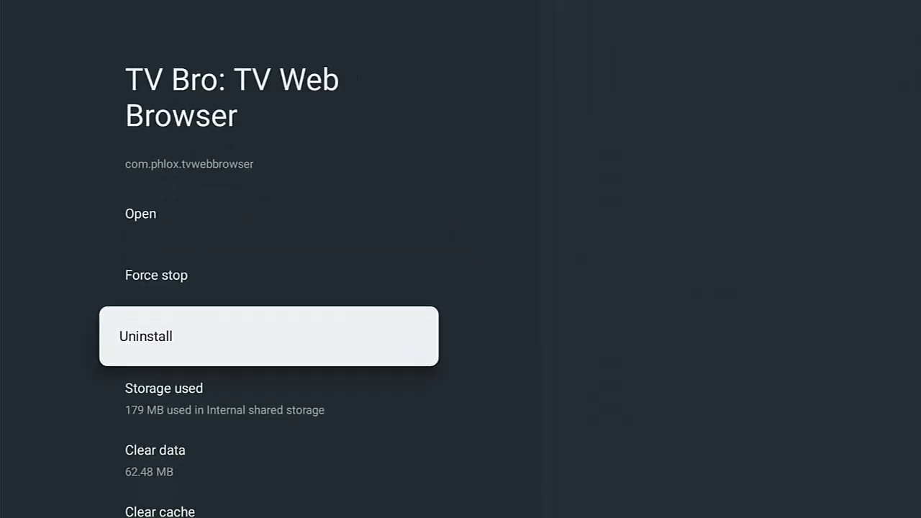
key(Return)
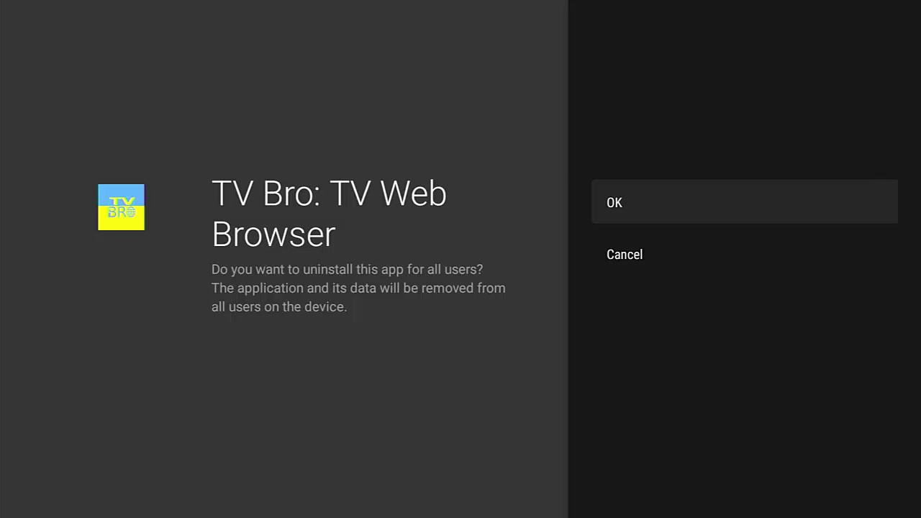
key(Return)
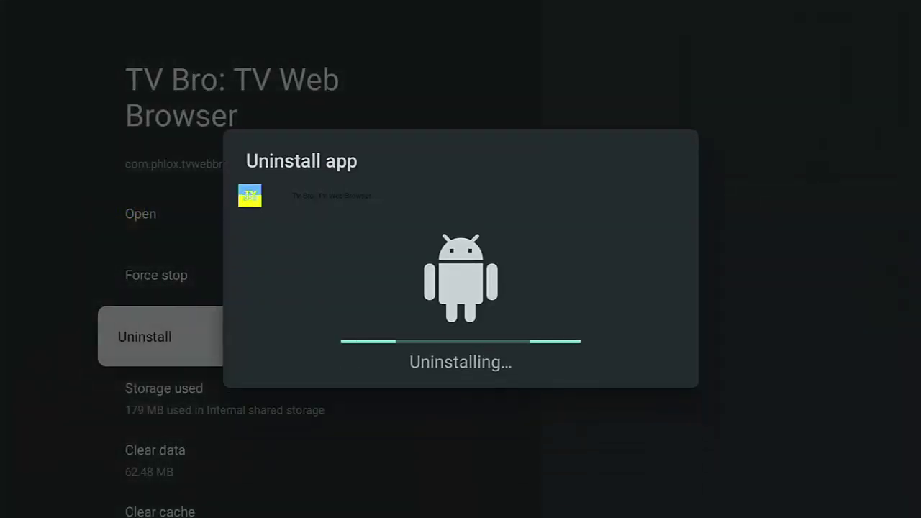
key(Down)
key(Down)
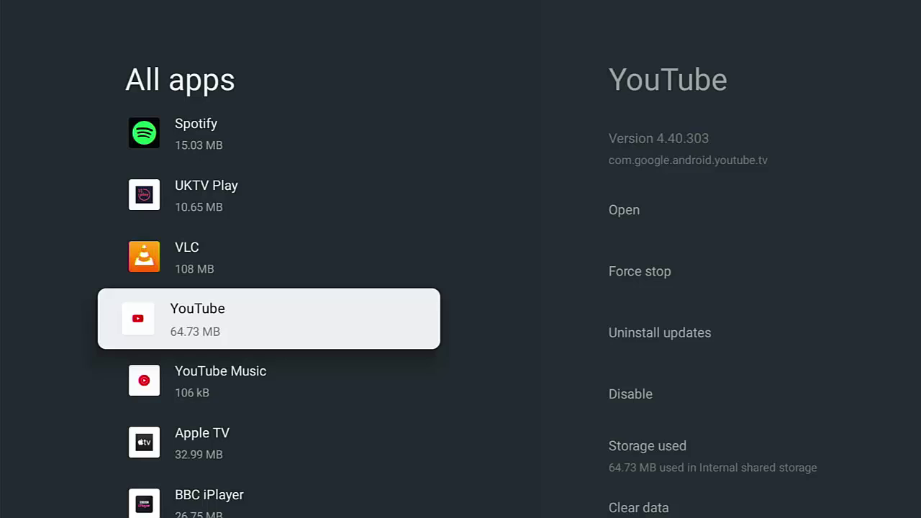
key(Down)
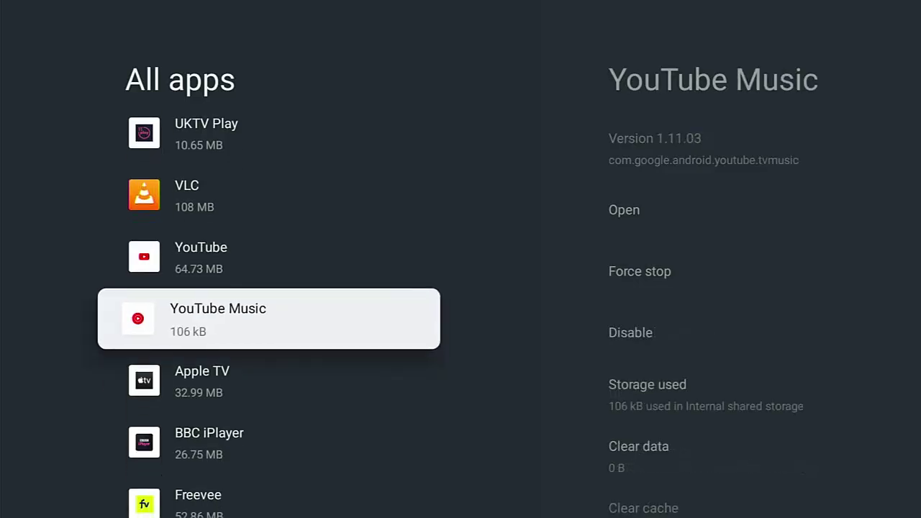
Browse up the All apps list to Netflix and open its app info page.
key(Up)
key(Down)
key(Up)
key(Up)
key(Up)
key(Up)
key(Up)
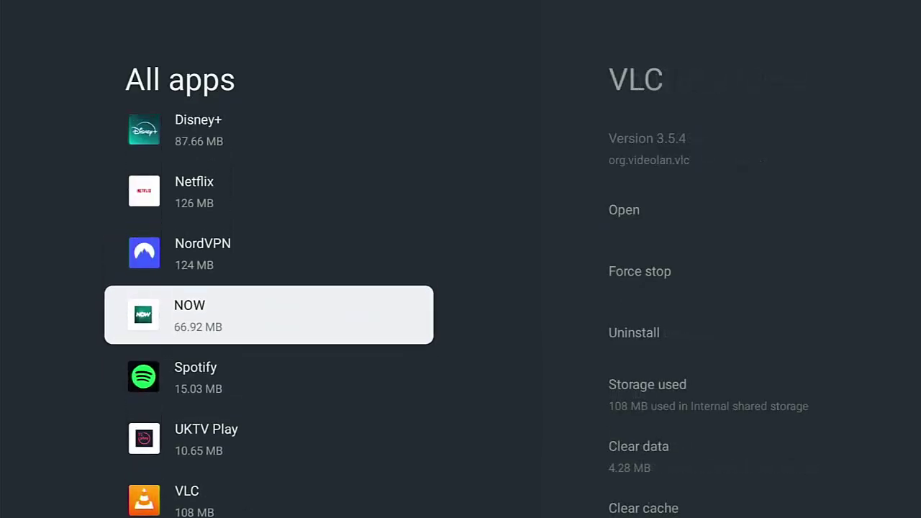
key(Up)
key(Up)
key(Up)
key(Down)
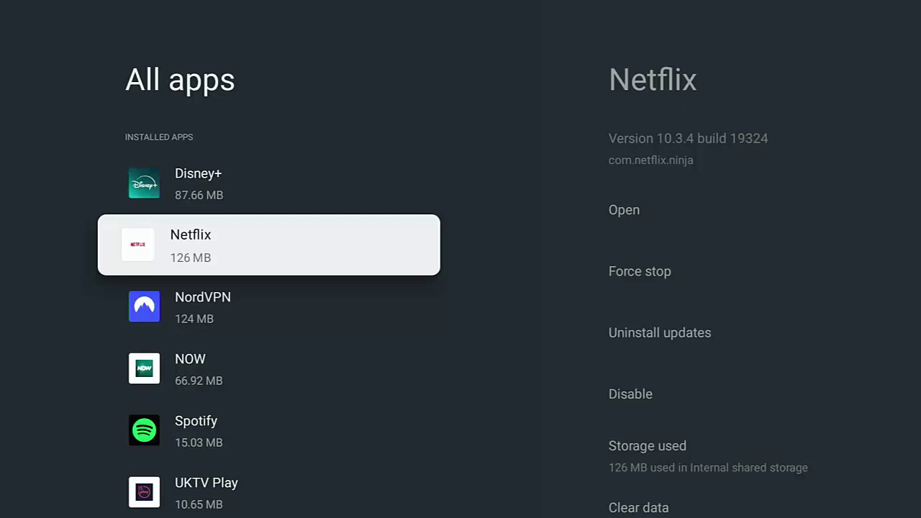
key(Return)
Uninstall Netflix's updates and disable it, confirming both with OK.
key(Down)
key(Down)
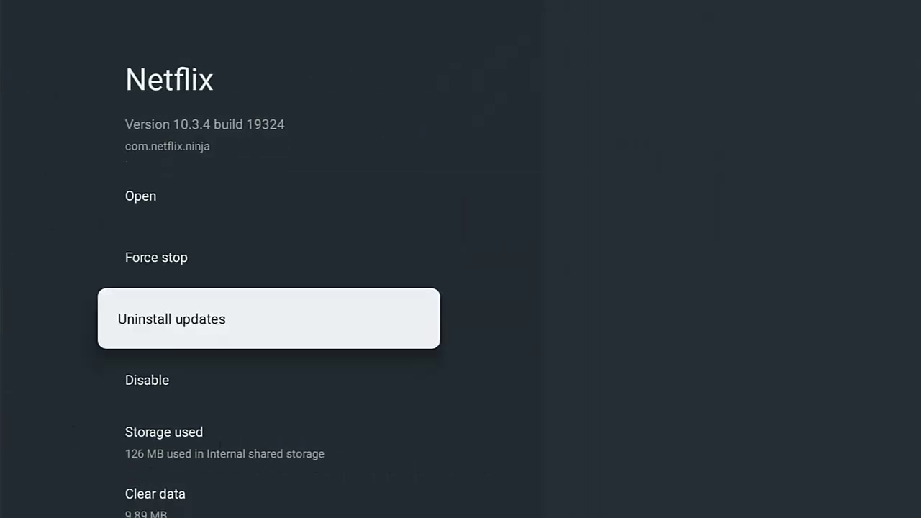
key(Return)
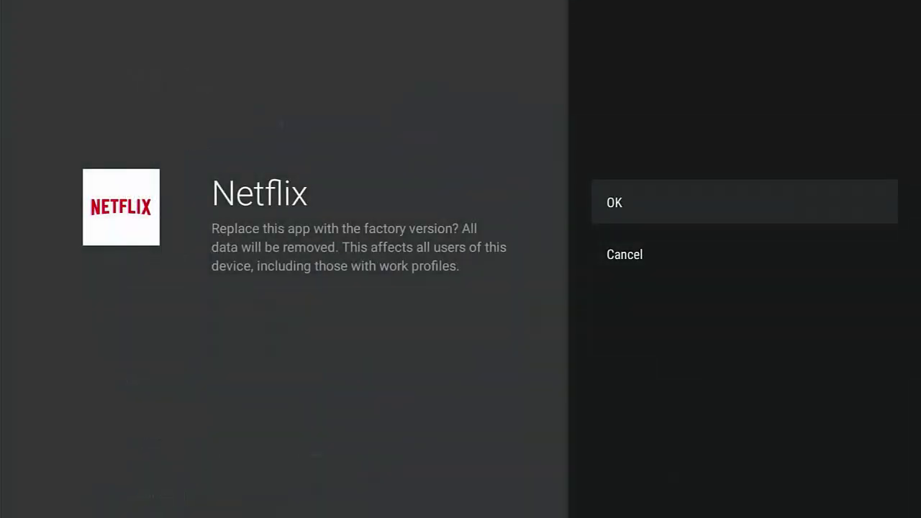
key(Return)
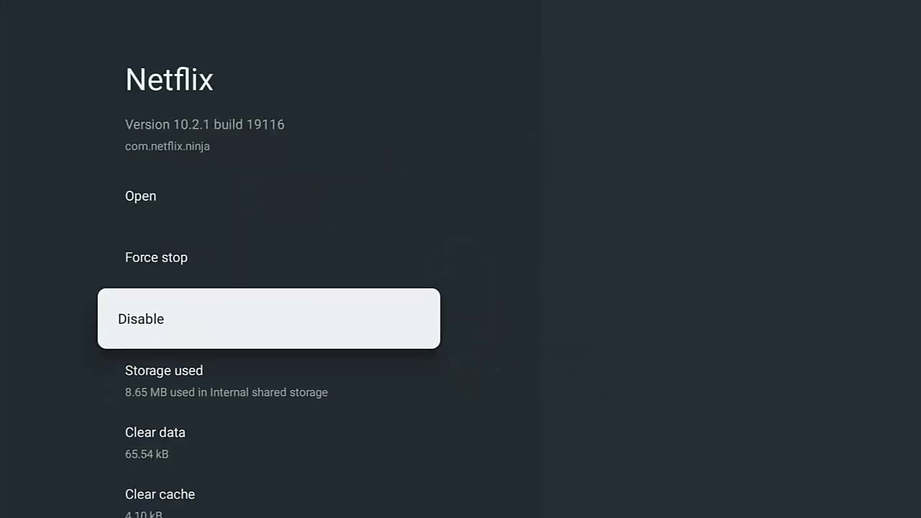
key(Return)
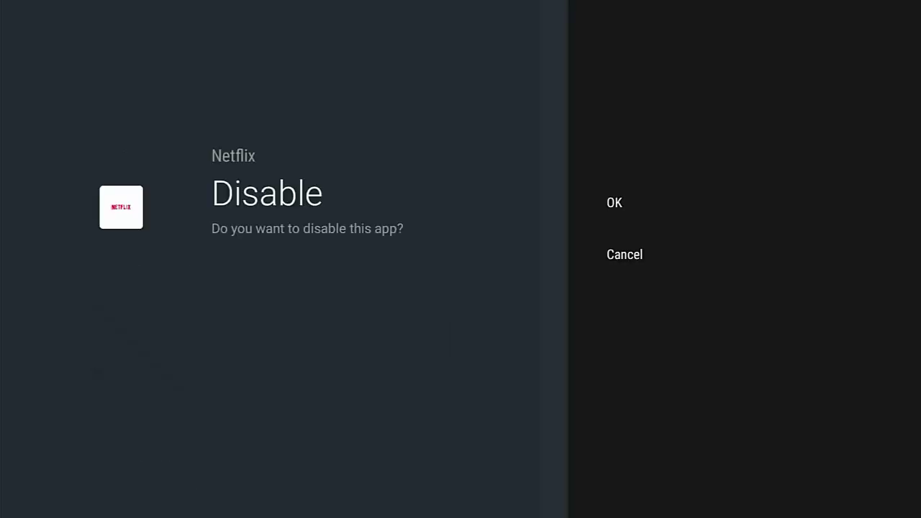
key(Return)
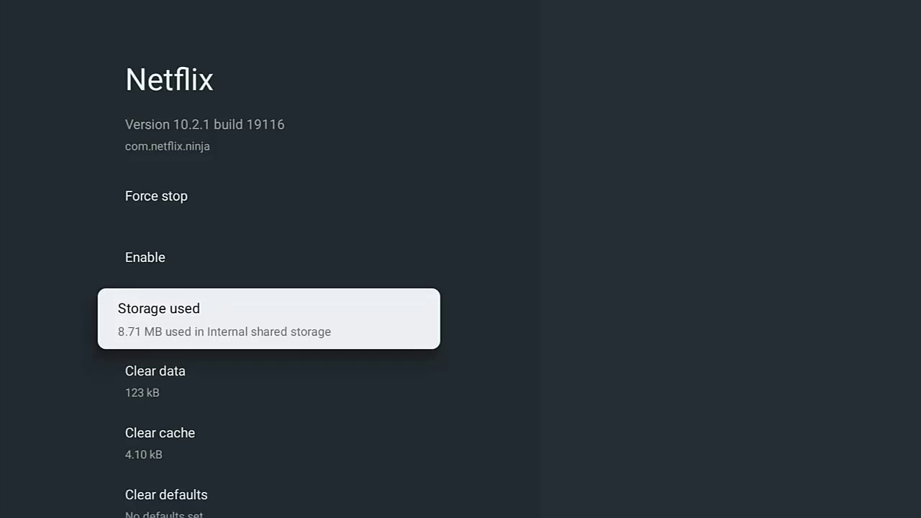
Return to the home screen and open the quick settings panel from the gear.
key(Escape)
key(Down)
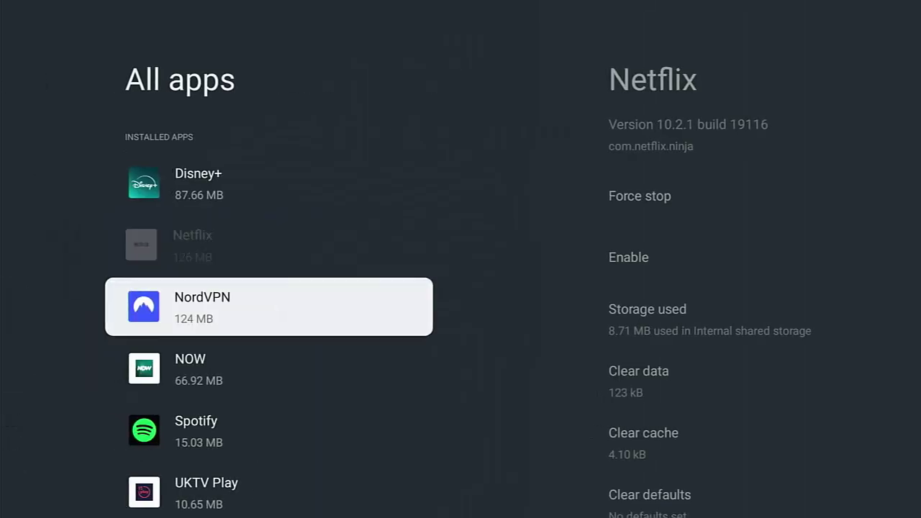
key(Home)
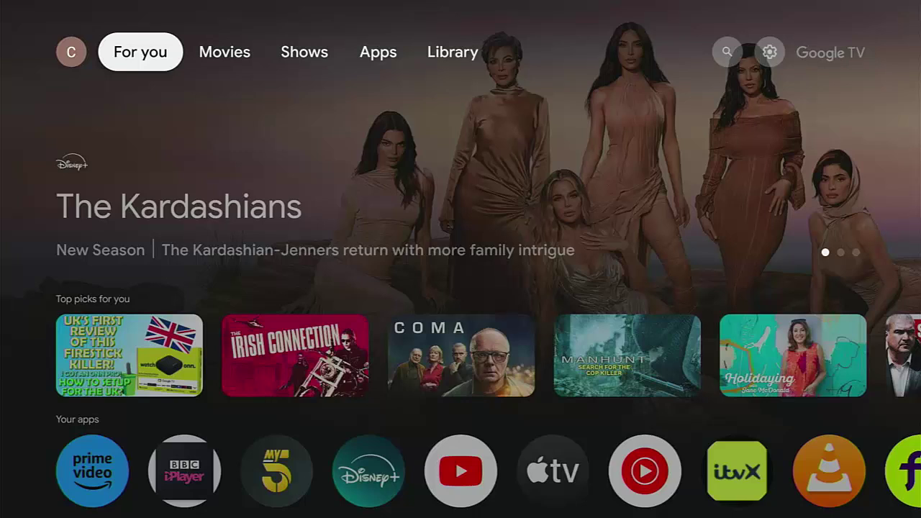
key(Right)
key(Right)
key(Right)
key(Right)
key(Right)
key(Right)
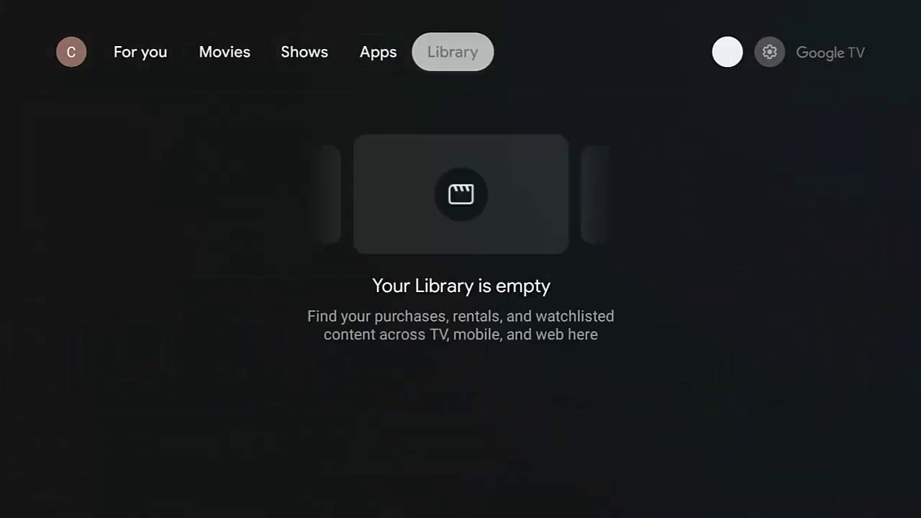
key(Return)
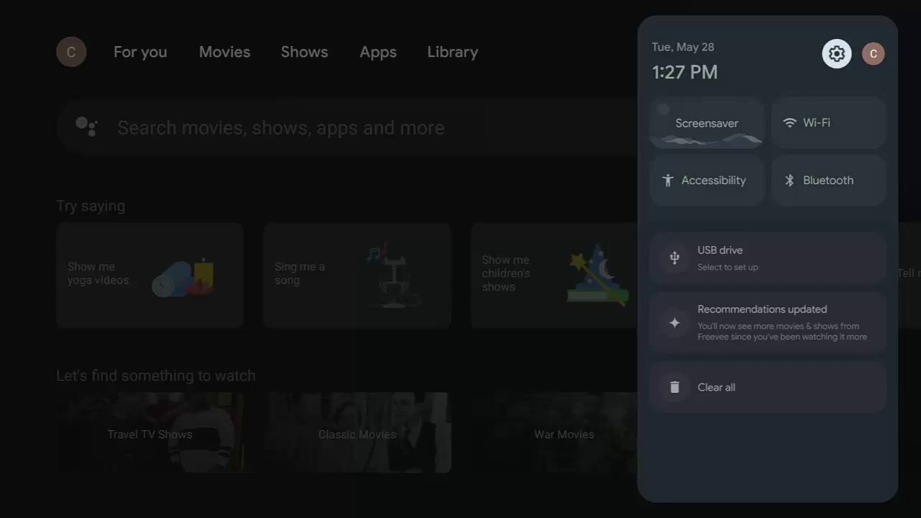
Open Settings > Apps > See all apps and find Netflix under Disabled apps.
key(Return)
key(Down)
key(Down)
key(Down)
key(Down)
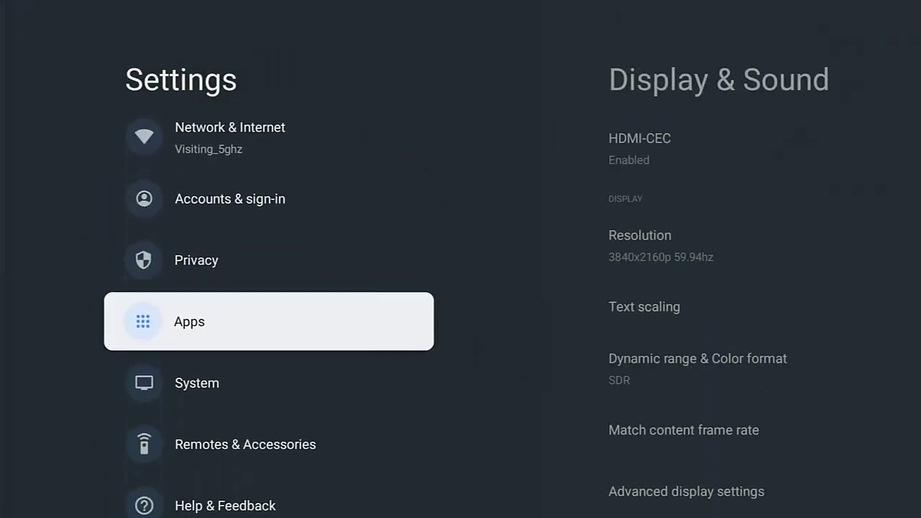
key(Return)
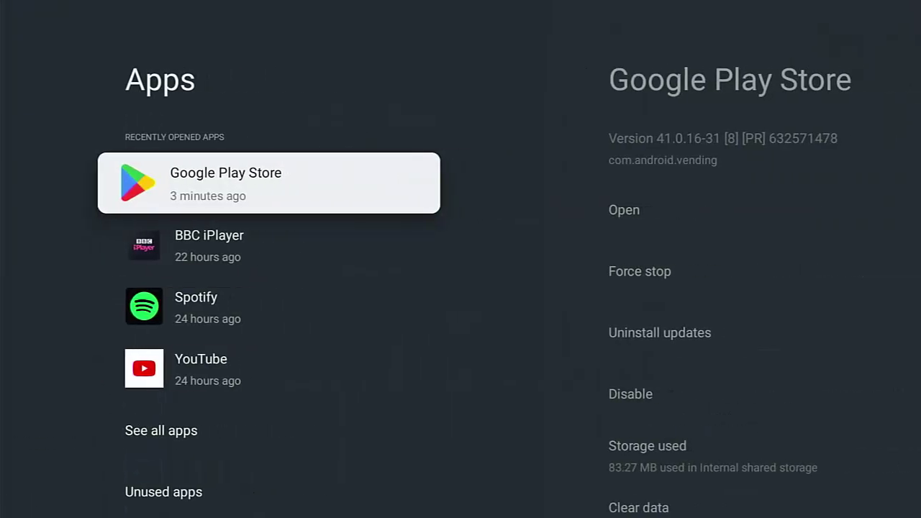
key(Down)
key(Down)
key(Down)
key(Down)
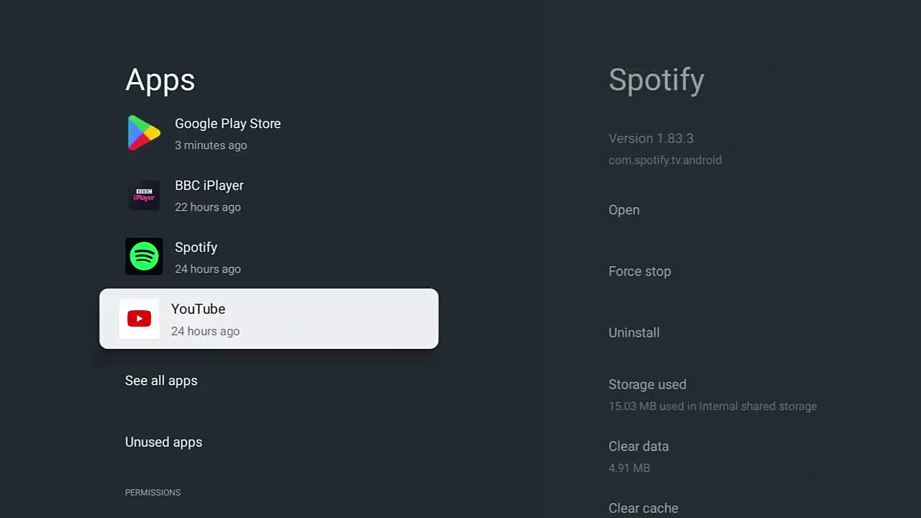
key(Return)
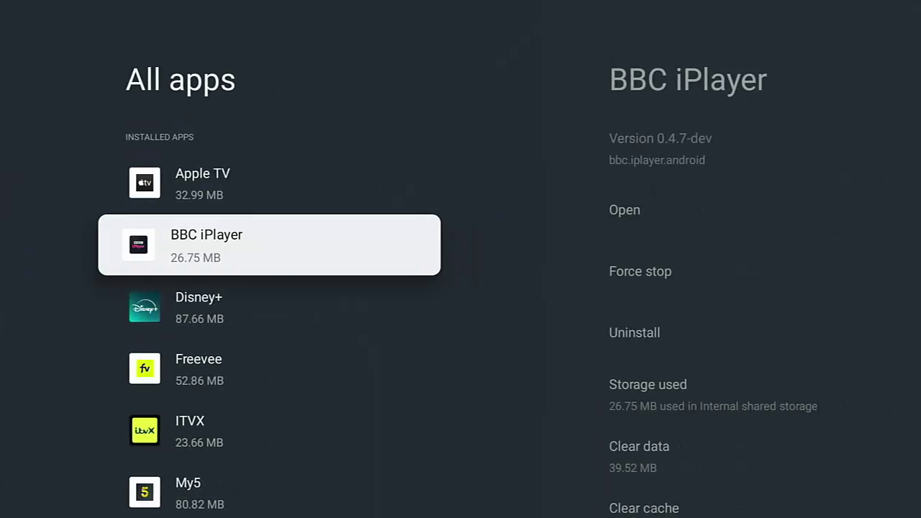
key(Up)
key(Down)
key(Down)
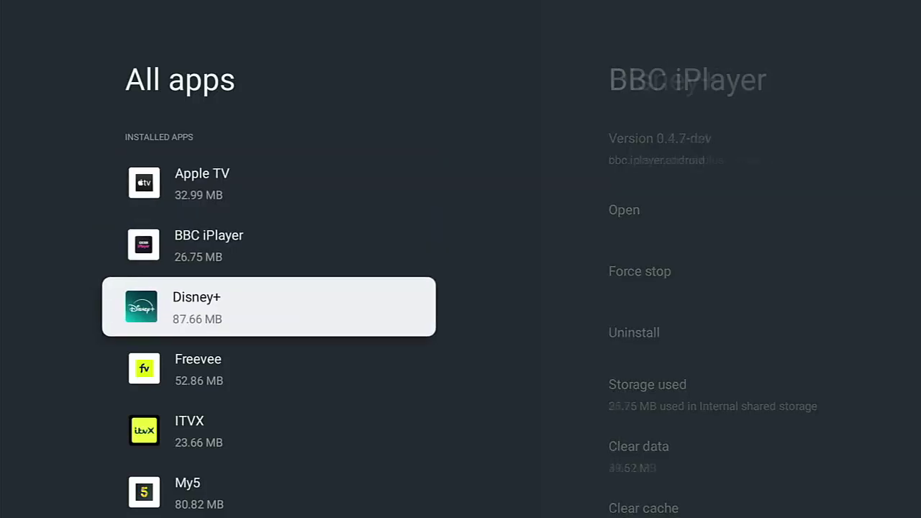
key(Down)
key(Down)
key(Down)
key(Down)
key(Down)
key(Down)
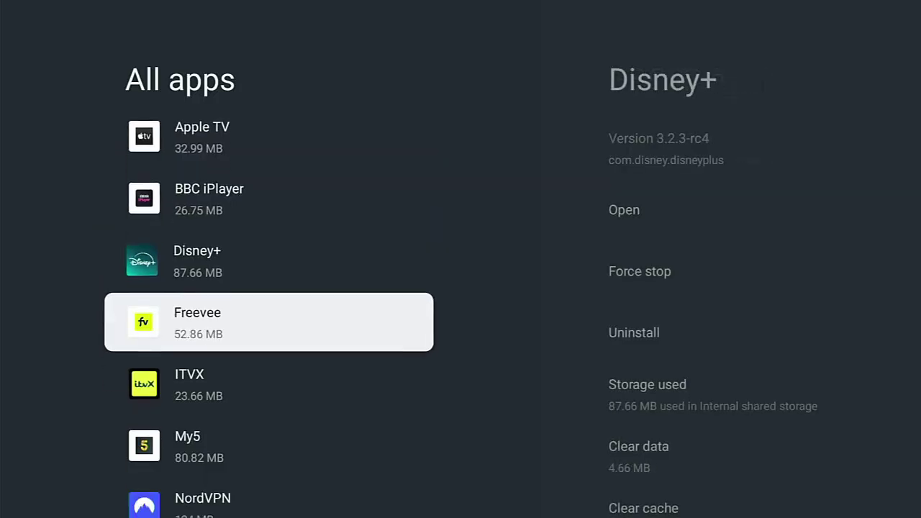
key(Down)
key(Down)
key(Down)
key(Down)
key(Down)
key(Down)
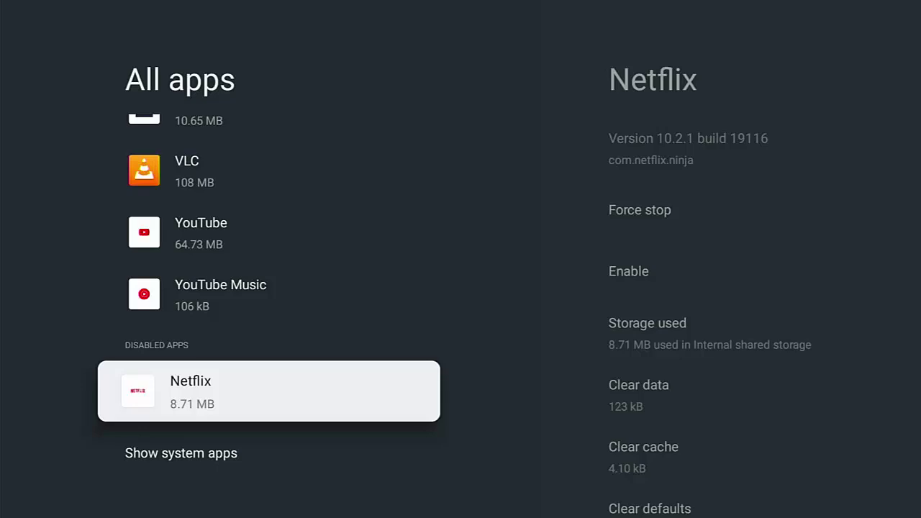
Enable Netflix with OK, check it in the list, and go Home.
key(Right)
key(Down)
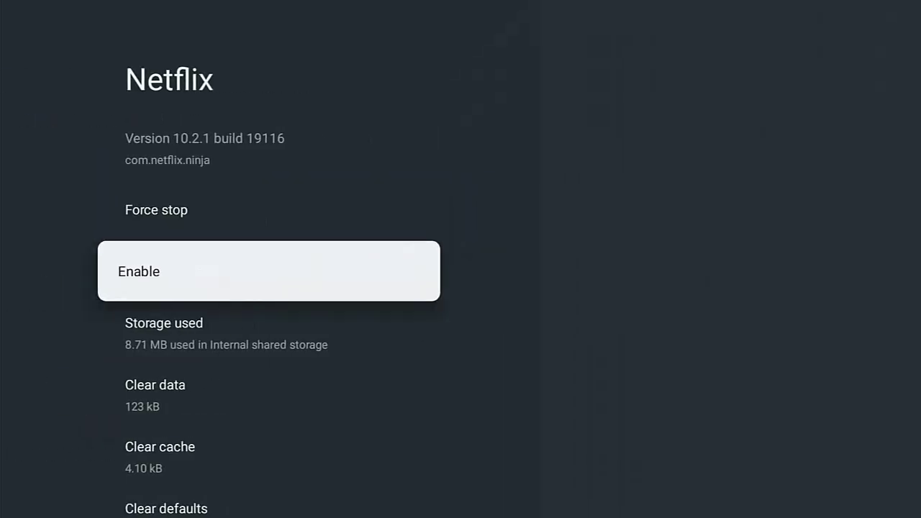
key(Return)
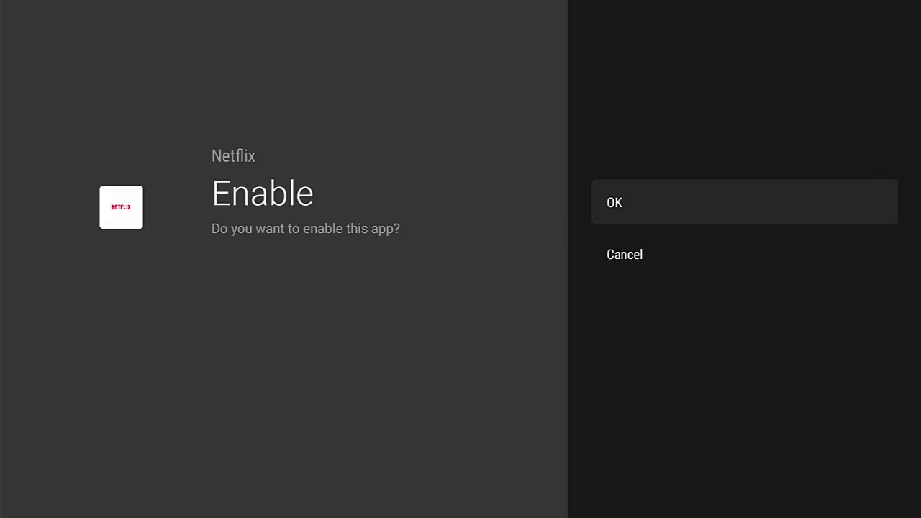
key(Return)
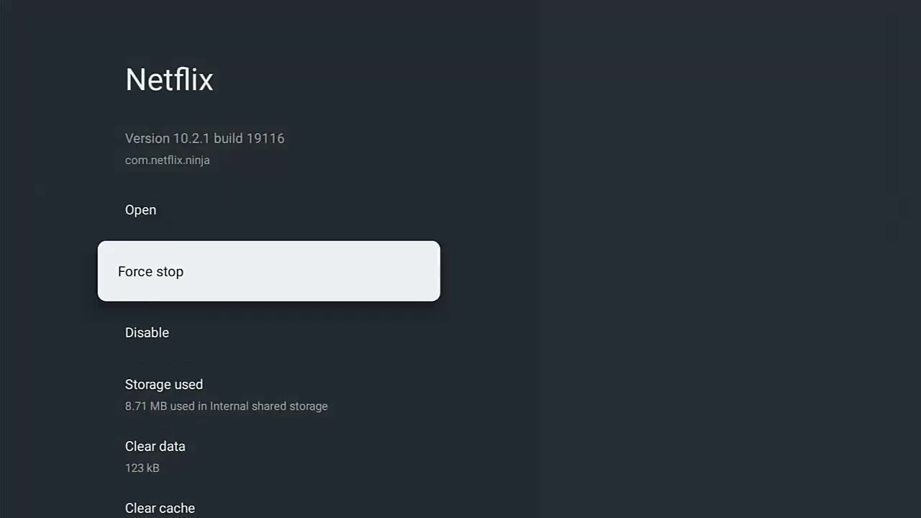
key(Left)
key(Down)
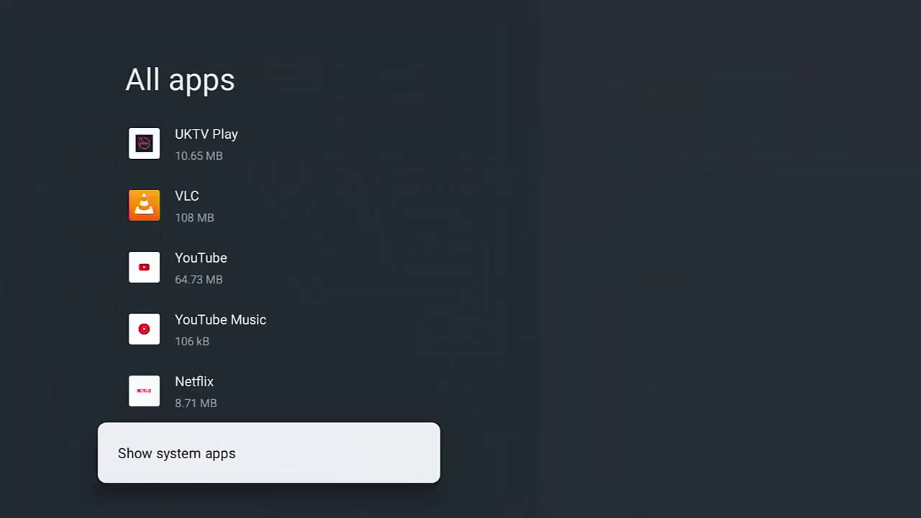
key(Up)
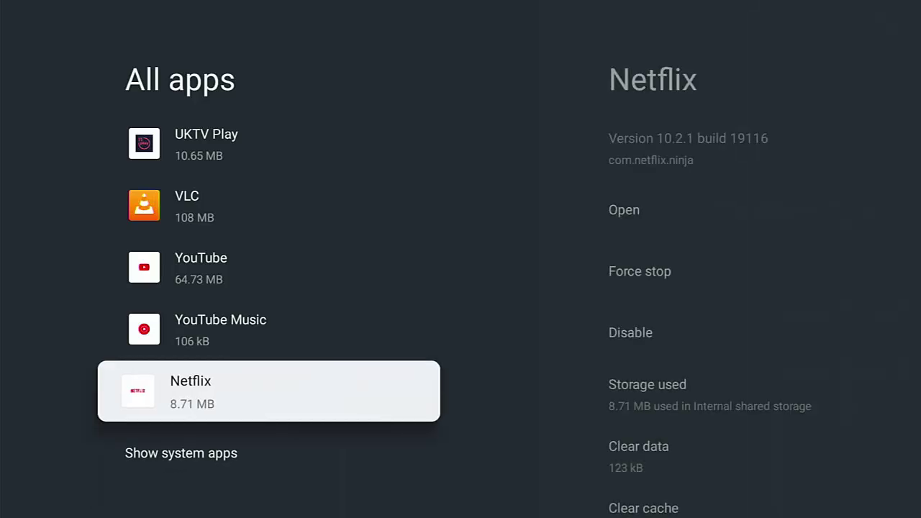
key(Home)
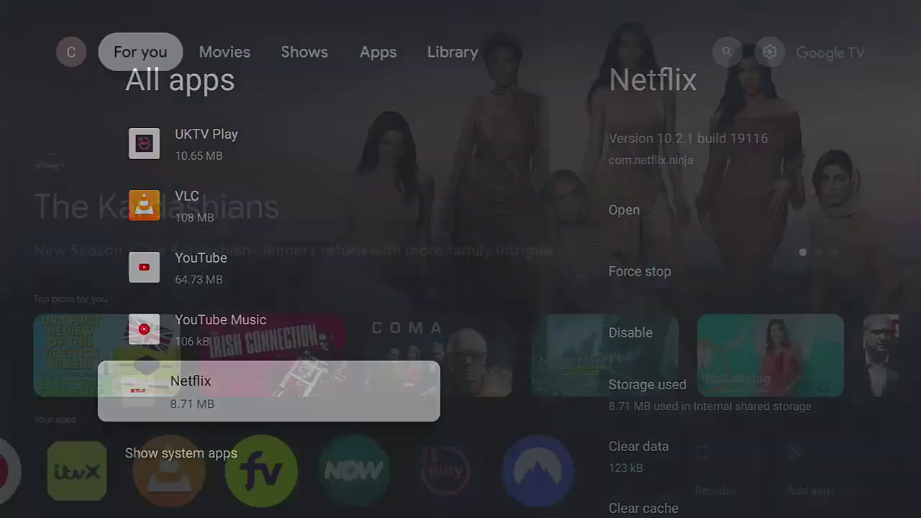
Move to Your apps, past Netflix to Reorder, and enter Arrange your apps mode.
key(Down)
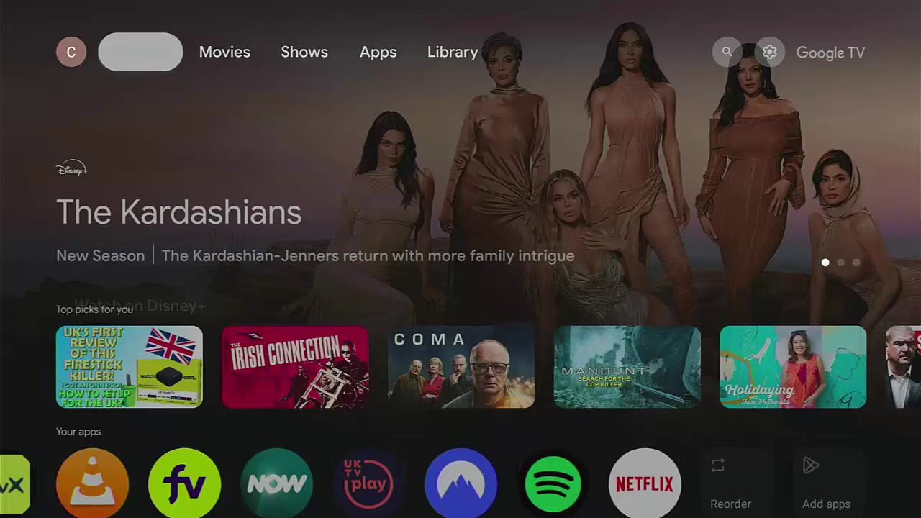
key(Down)
key(Down)
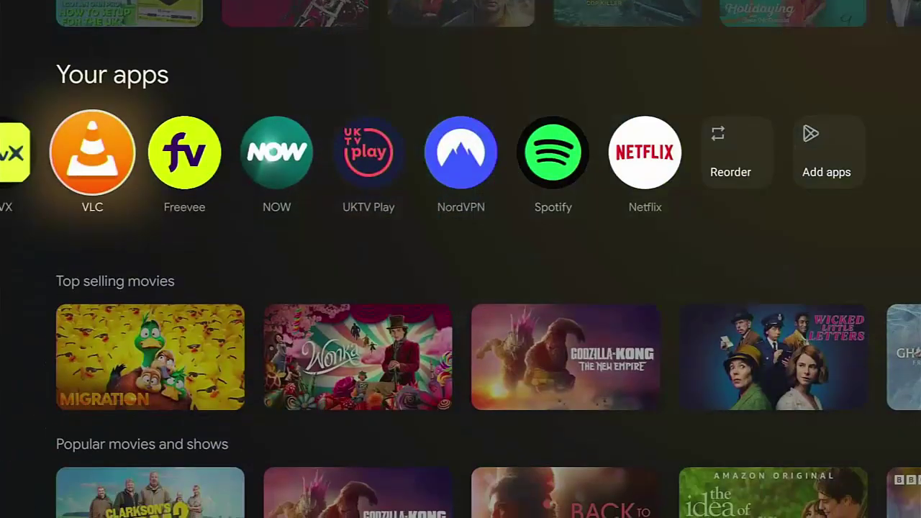
key(Right)
key(Right)
key(Right)
key(Right)
key(Right)
key(Right)
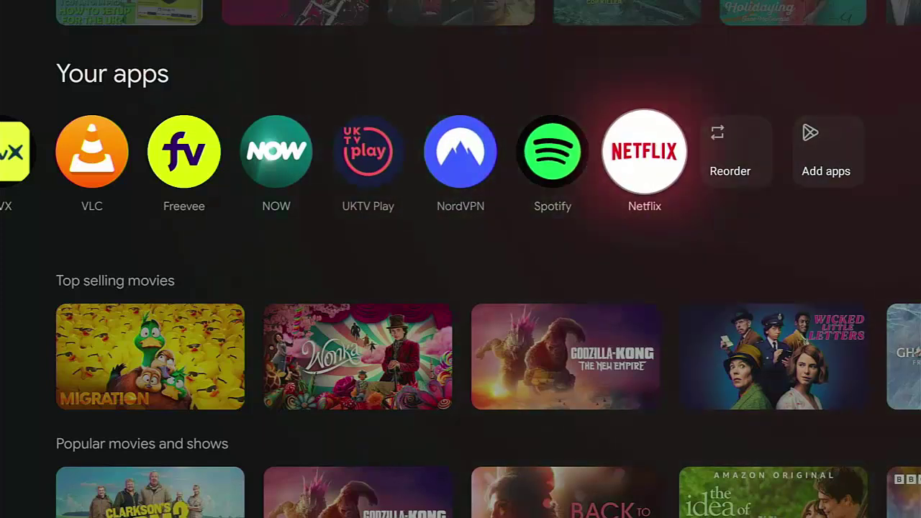
key(Right)
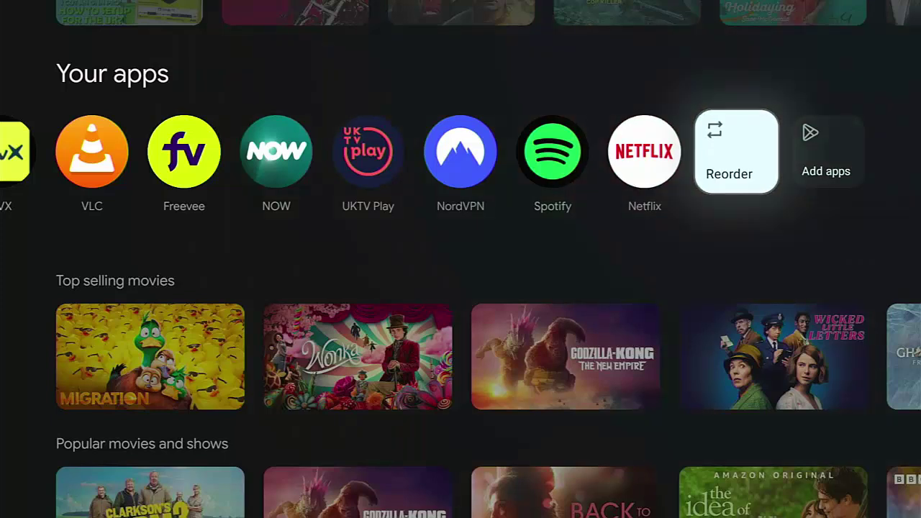
key(Return)
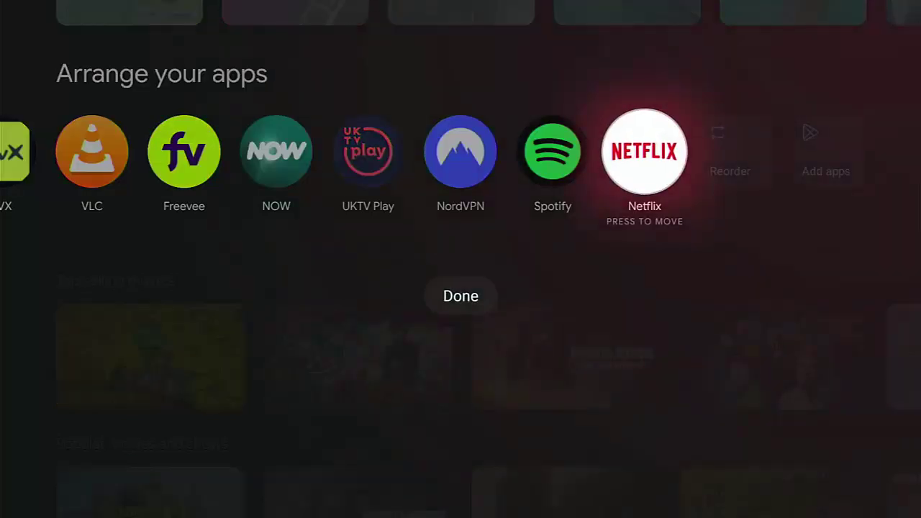
Shift Netflix left to first place ahead of Prime Video, confirm, and select Done.
key(Return)
key(Left)
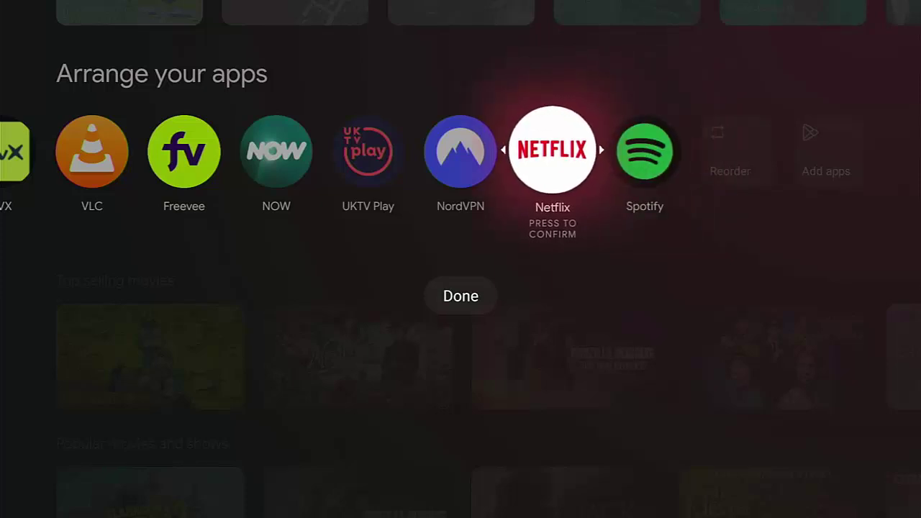
key(Left)
key(Left)
key(Left)
key(Left)
key(Left)
key(Left)
key(Left)
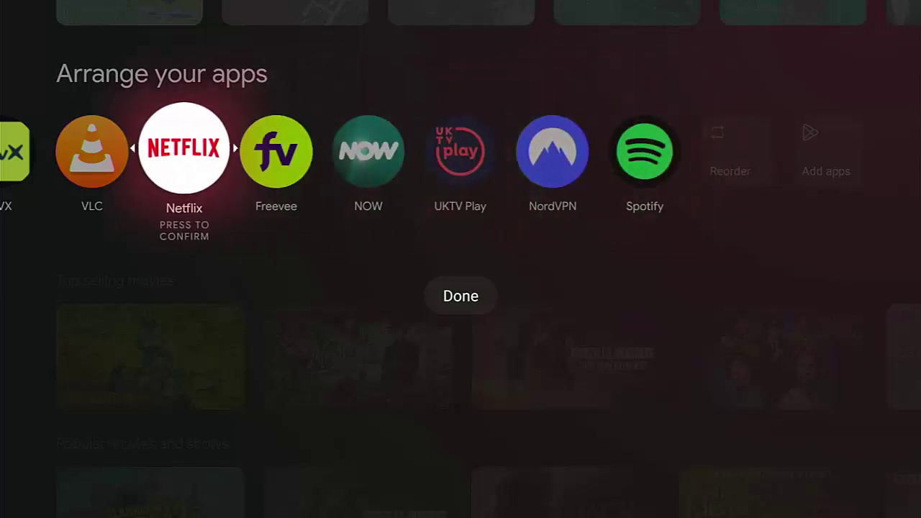
key(Left)
key(Left)
key(Left)
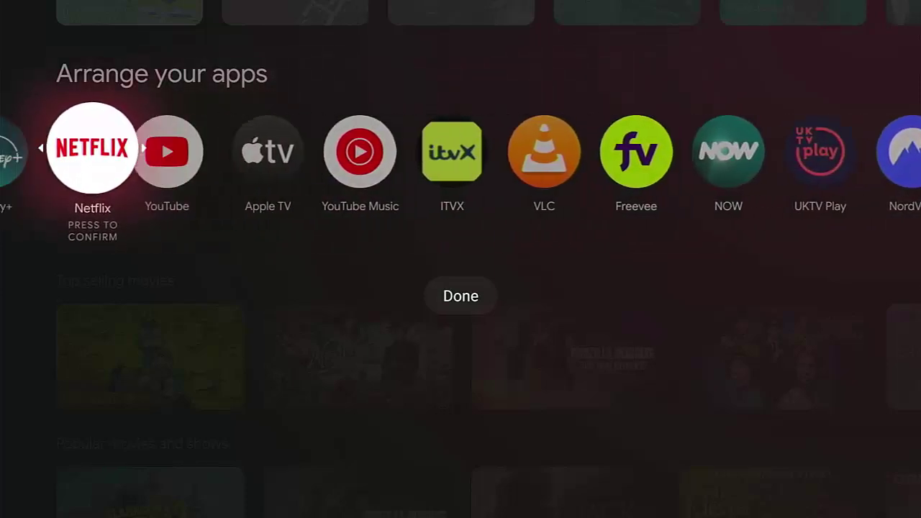
key(Right)
key(Left)
key(Left)
key(Left)
key(Left)
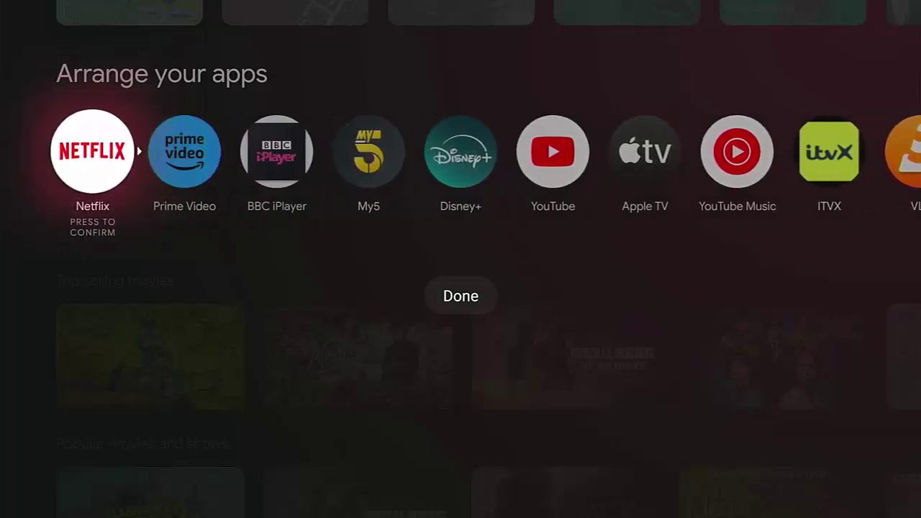
key(Return)
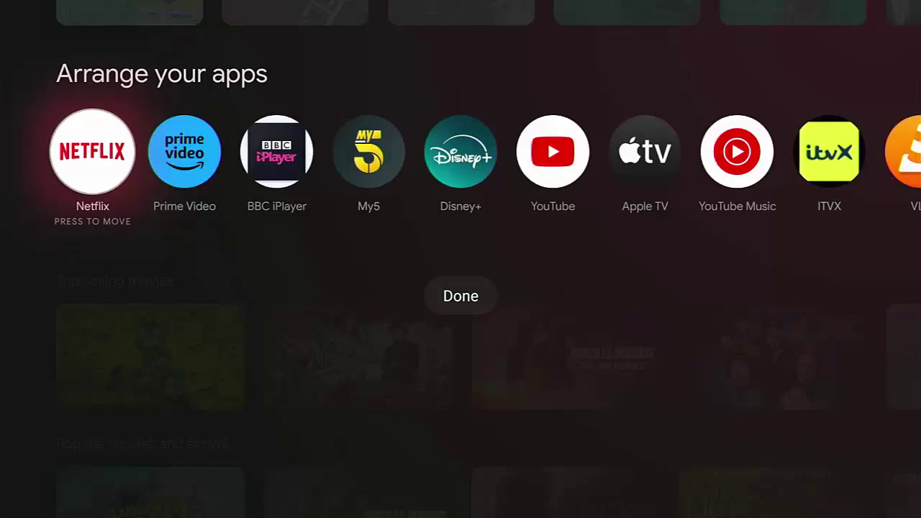
key(Down)
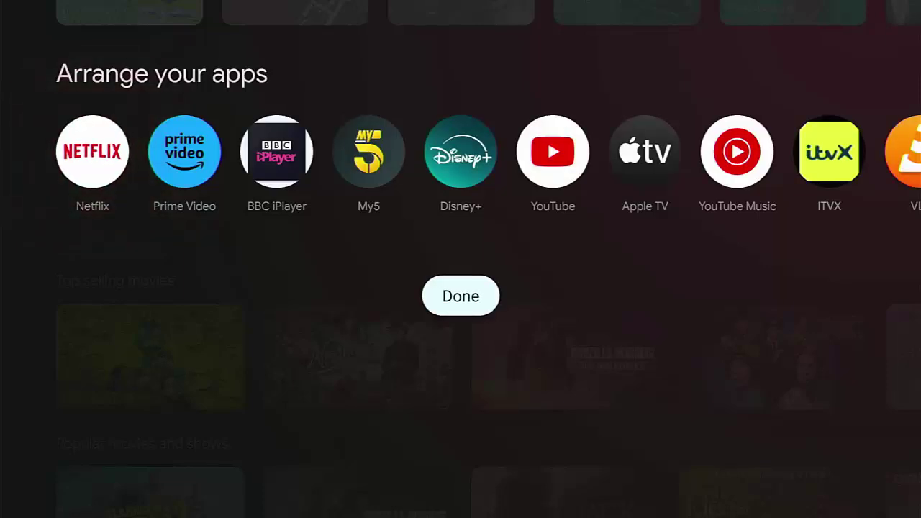
key(Return)
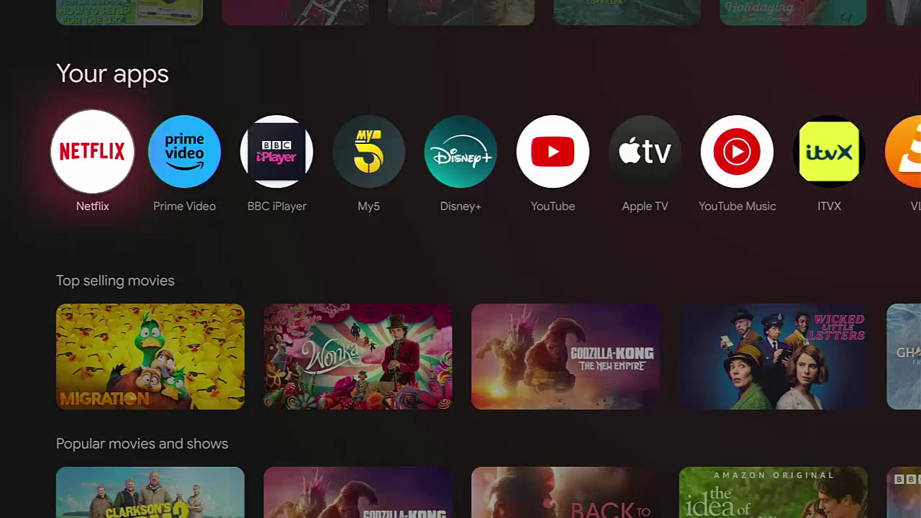
Move up to the top tabs and open the Apps tab.
key(Up)
key(Up)
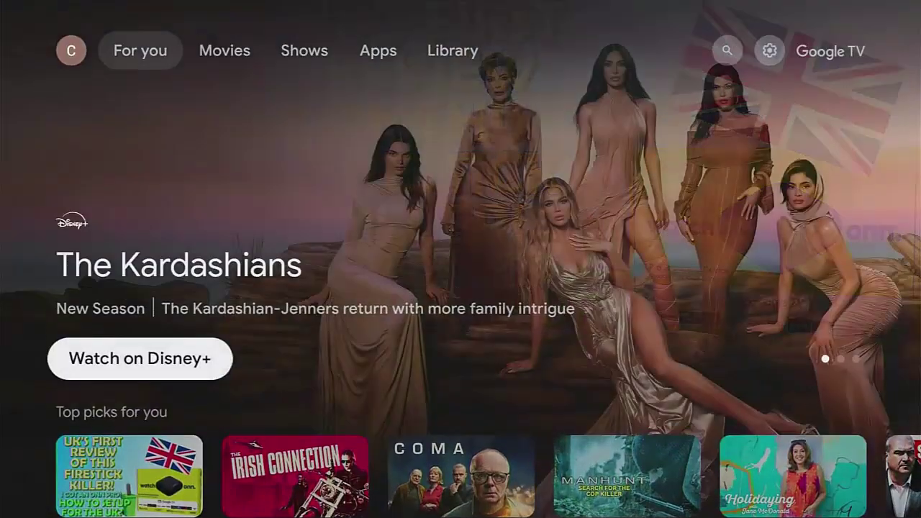
key(Up)
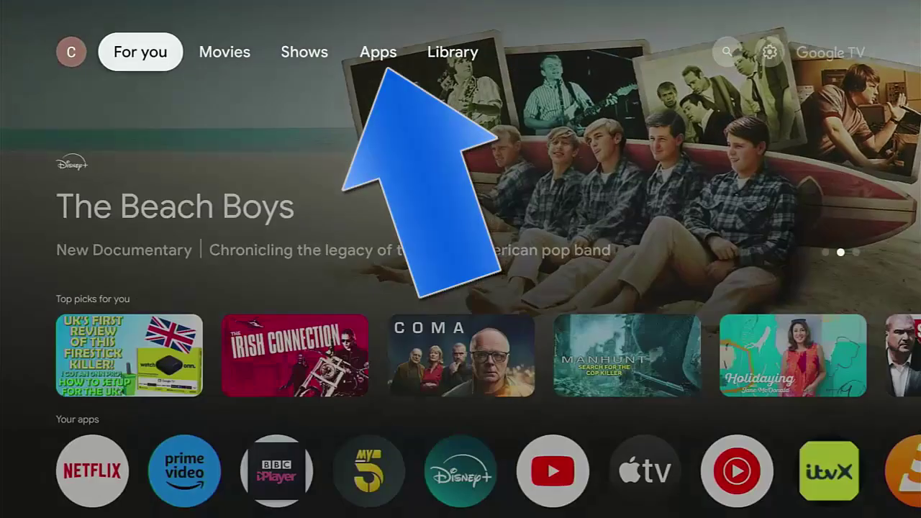
key(Right)
key(Right)
key(Right)
key(Down)
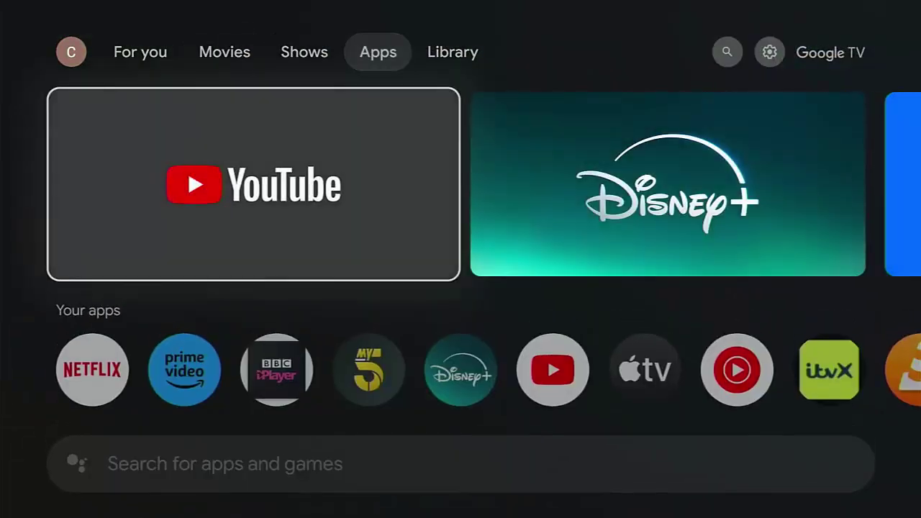
key(Down)
key(Down)
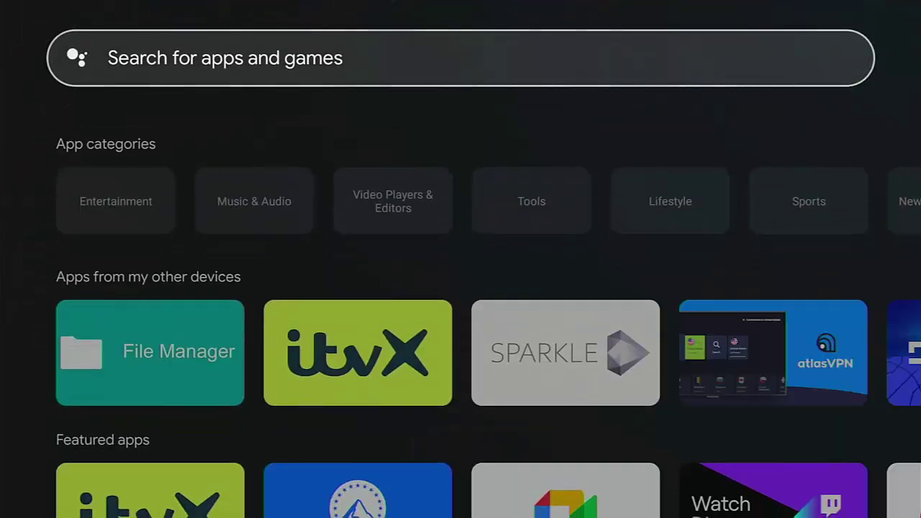
Browse the Featured apps, then go back up and select the app search bar.
key(Down)
key(Down)
key(Down)
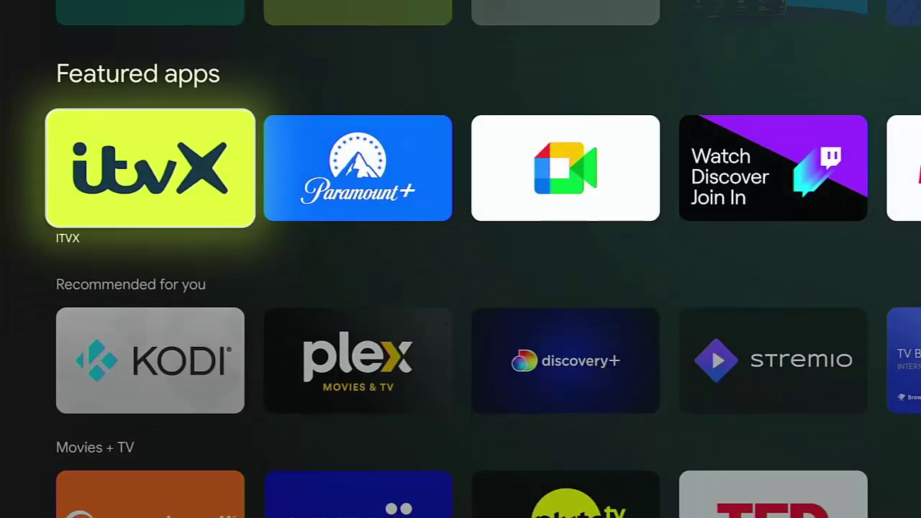
key(Right)
key(Right)
key(Right)
key(Right)
key(Right)
key(Right)
key(Right)
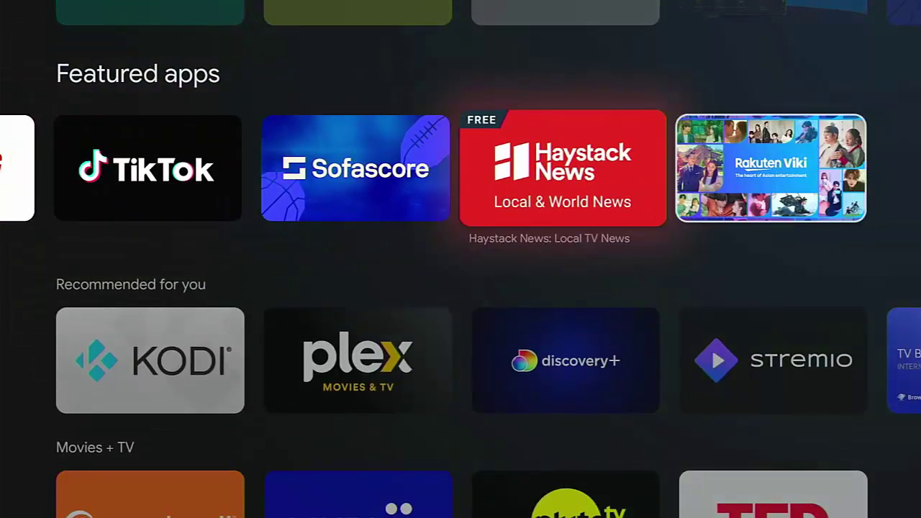
key(Right)
key(Up)
key(Up)
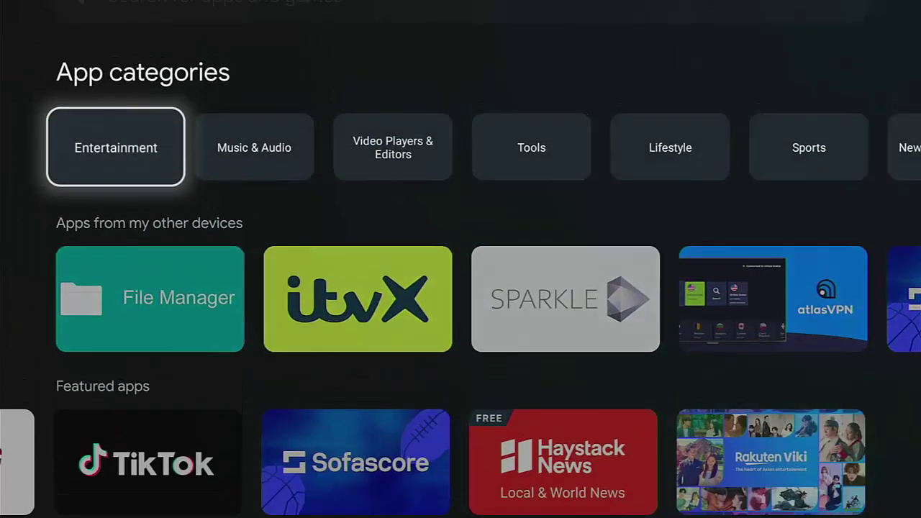
key(Up)
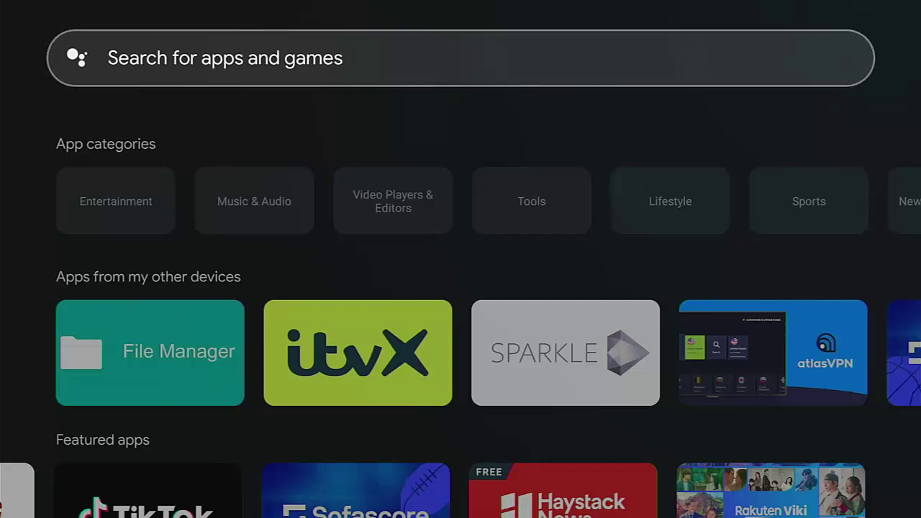
key(Return)
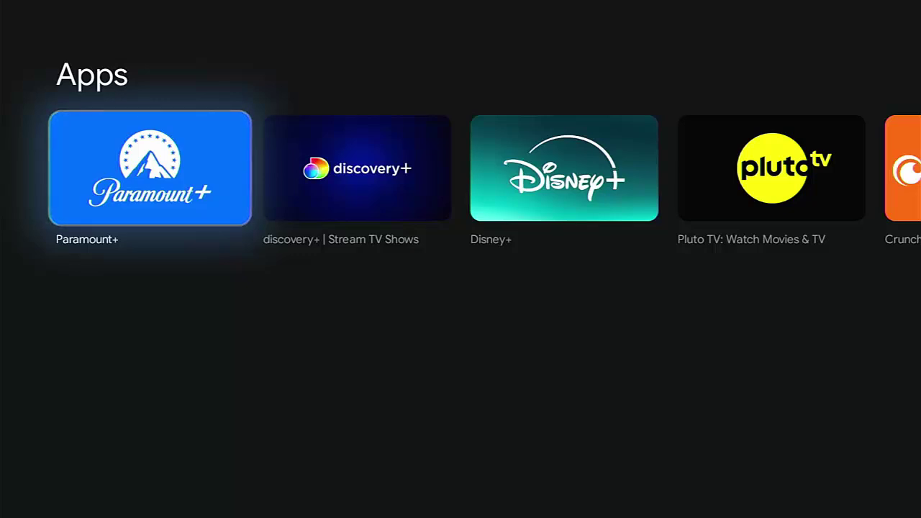
Install Paramount+ from its search result and confirm it sits after Spotify in Your apps.
key(Return)
key(Return)
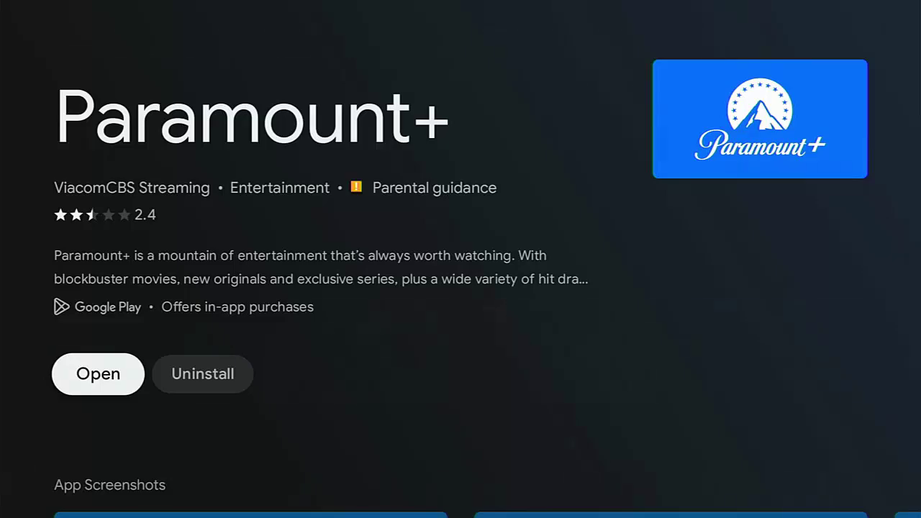
key(Escape)
key(Escape)
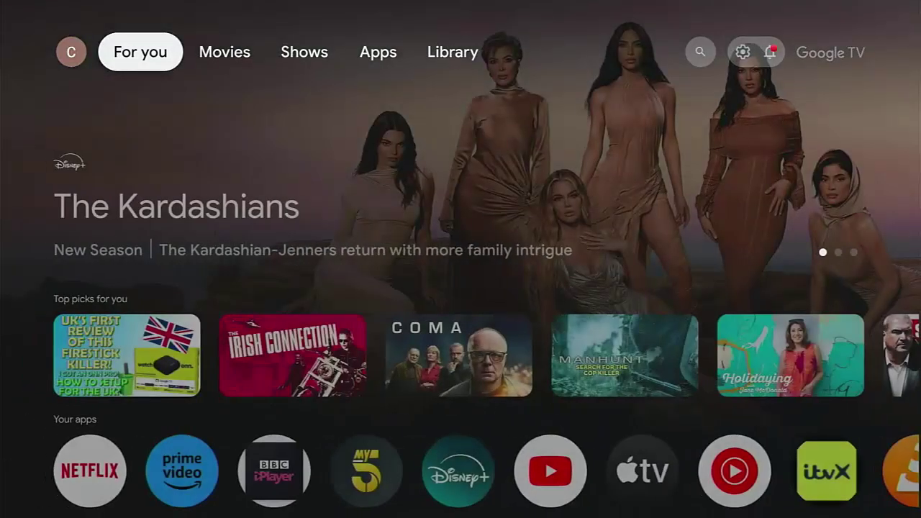
key(Down)
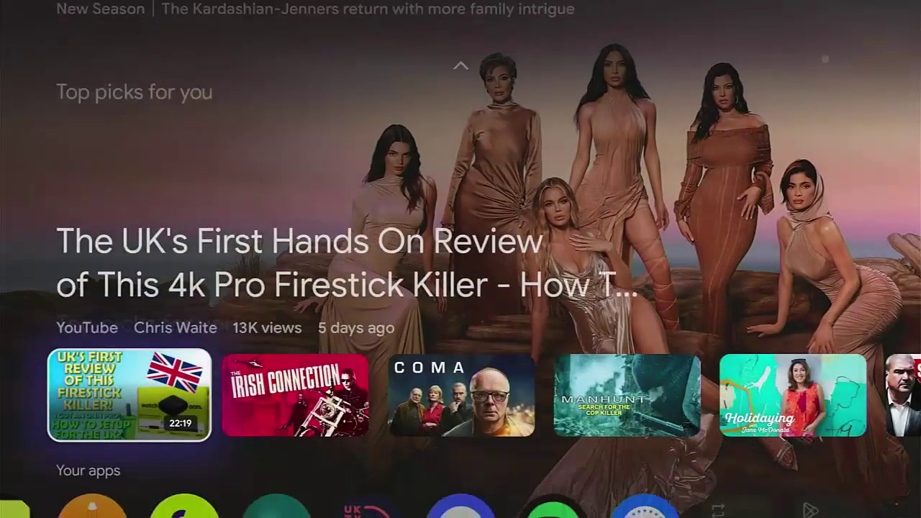
key(Down)
key(Right)
key(Right)
key(Right)
key(Right)
key(Right)
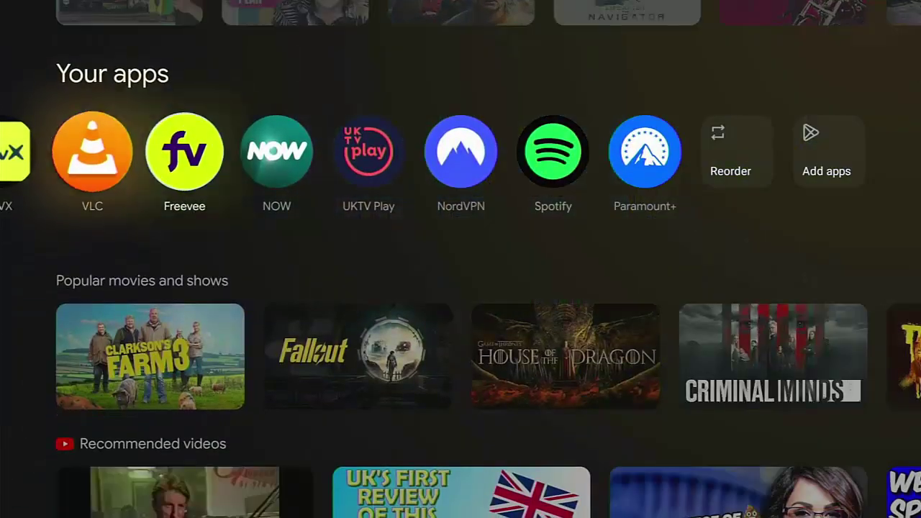
key(Right)
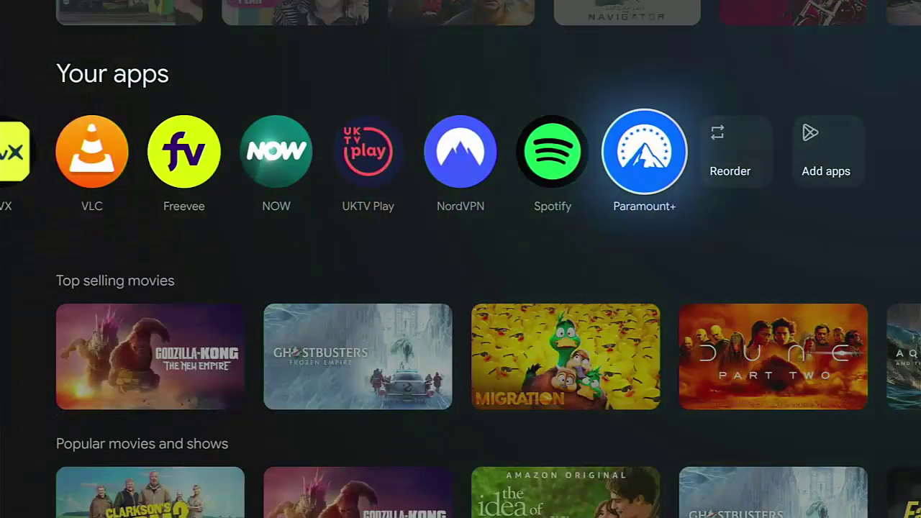
Scroll to the end of Your apps and select the Add apps tile to reach the Apps page.
key(Escape)
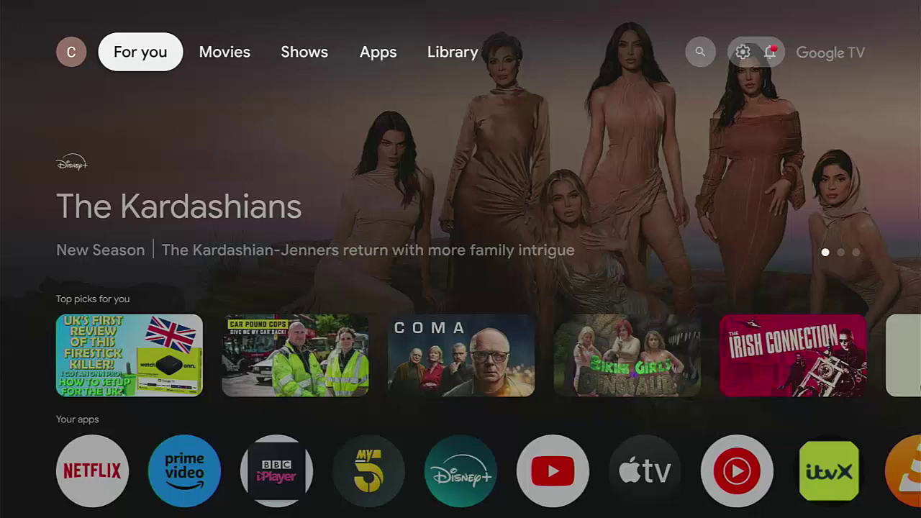
key(Down)
key(Down)
key(Down)
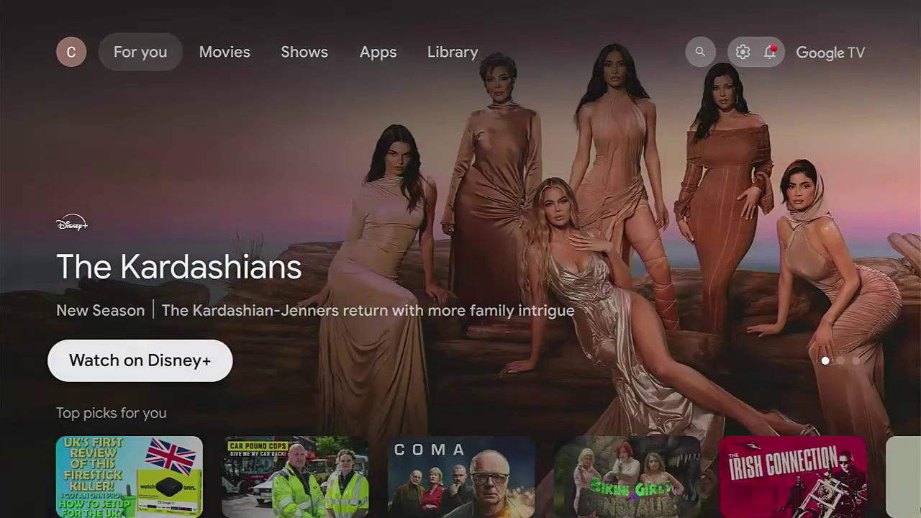
key(Right)
key(Right)
key(Right)
key(Right)
key(Right)
key(Right)
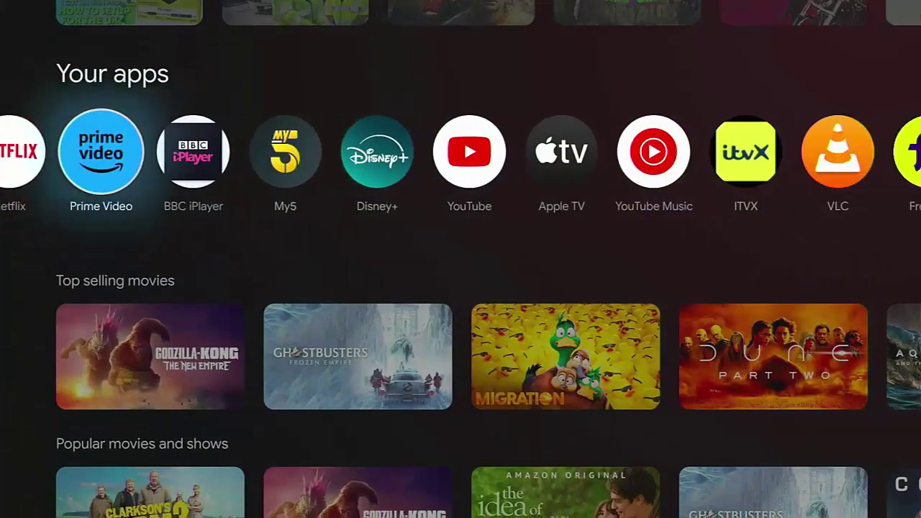
key(Right)
key(Right)
key(Right)
key(Right)
key(Right)
key(Right)
key(Right)
key(Right)
key(Right)
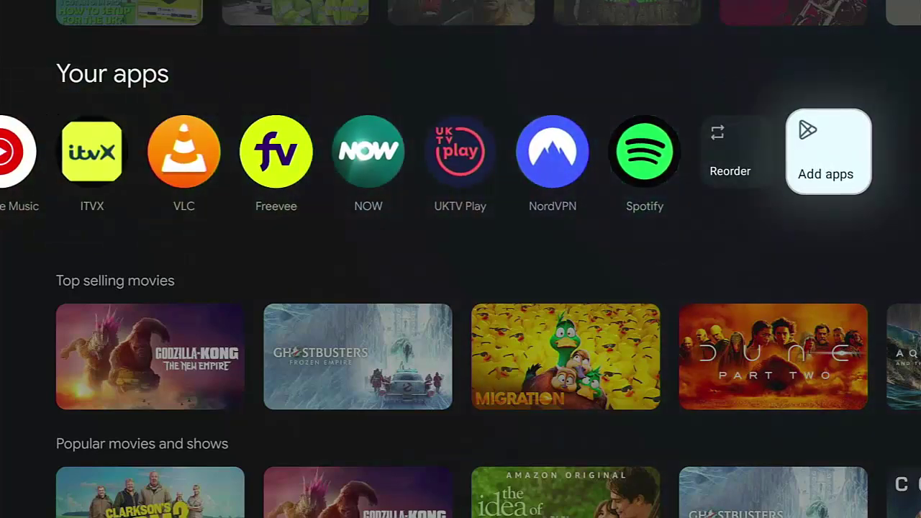
key(Return)
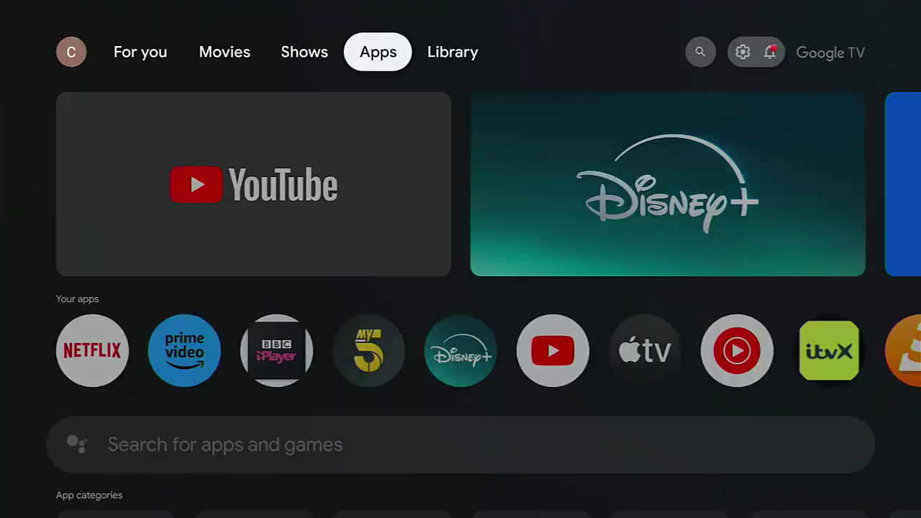
key(Down)
key(Up)
key(Down)
key(Down)
key(Down)
key(Down)
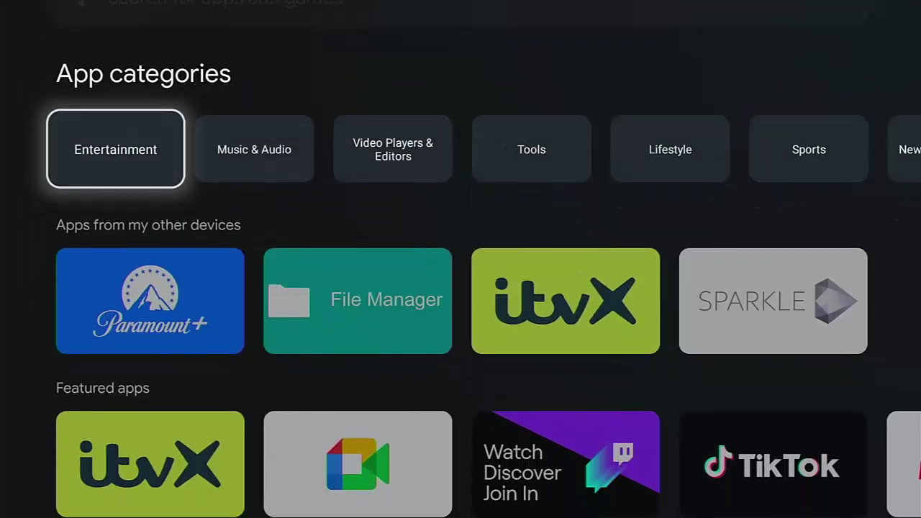
key(Right)
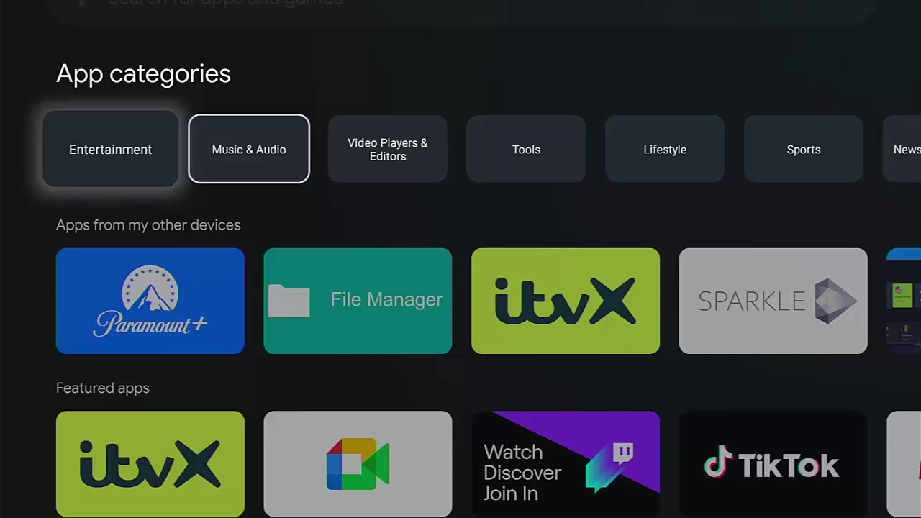
key(Right)
key(Right)
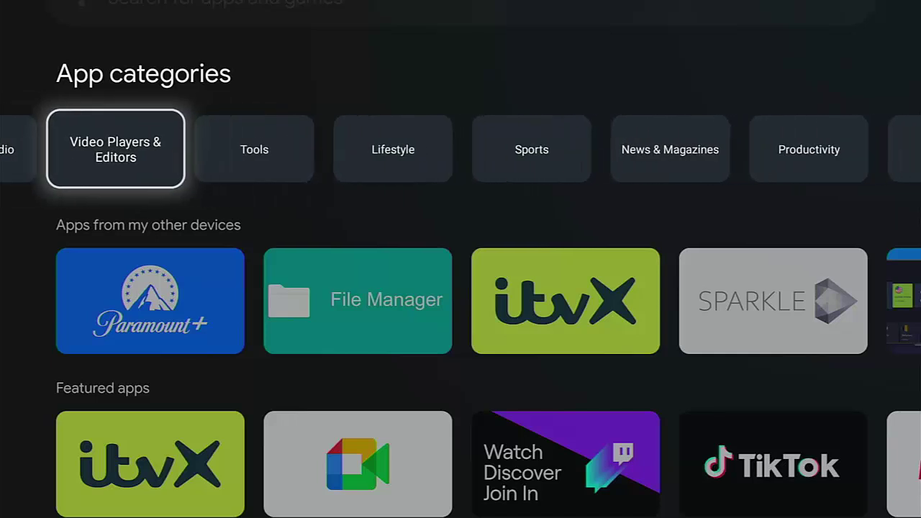
key(Right)
key(Right)
key(Right)
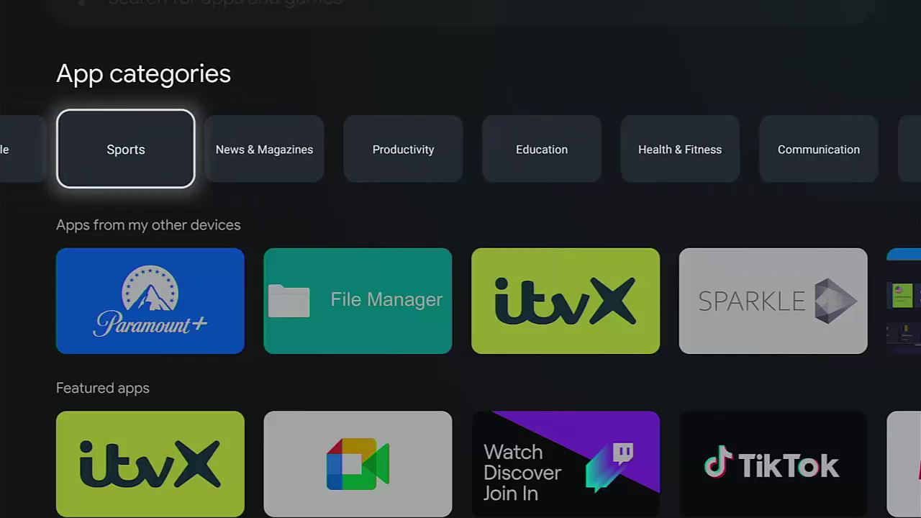
key(Right)
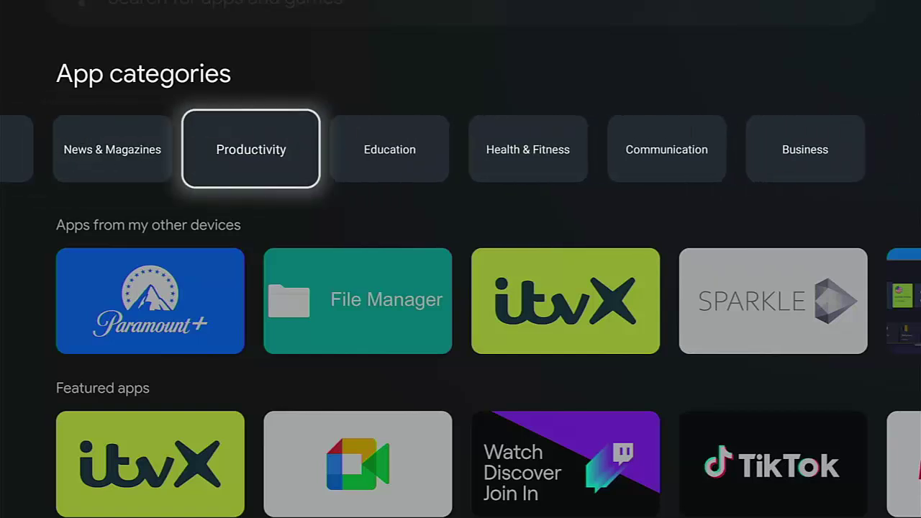
key(Right)
key(Right)
key(Right)
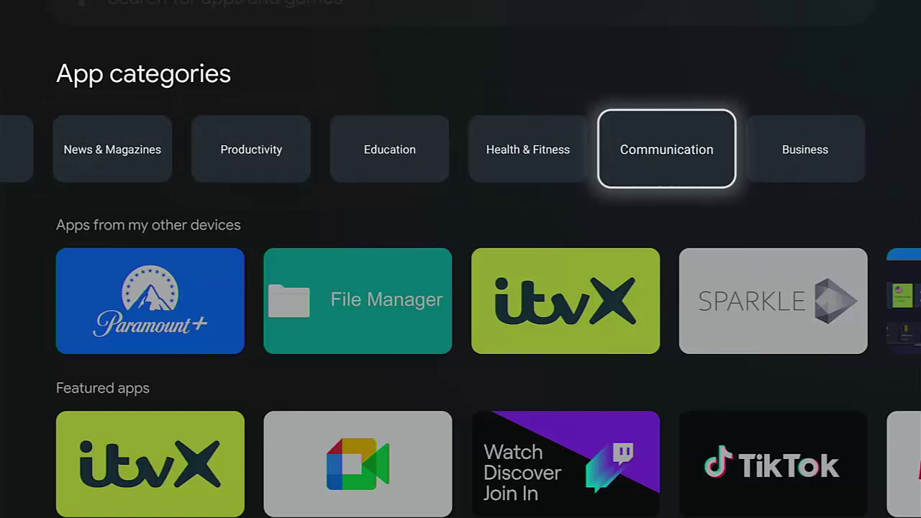
key(Right)
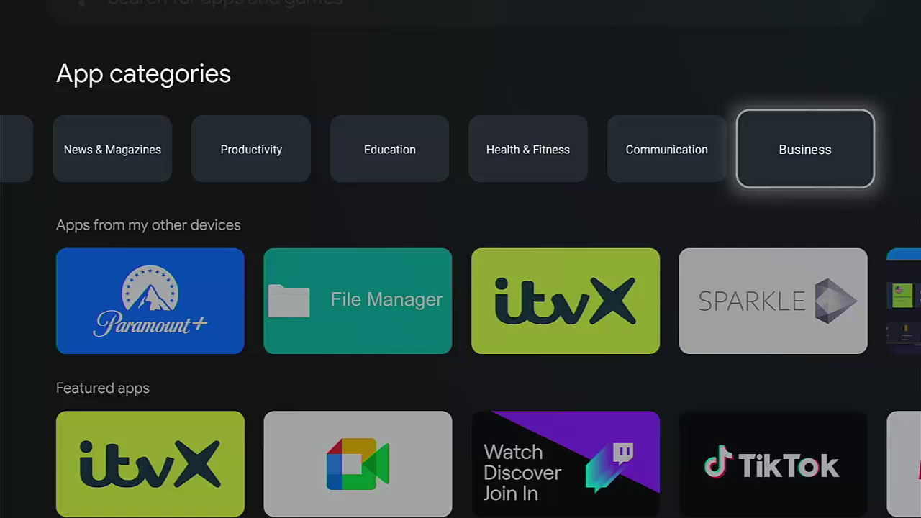
key(Left)
key(Left)
key(Down)
key(Down)
key(Down)
key(Down)
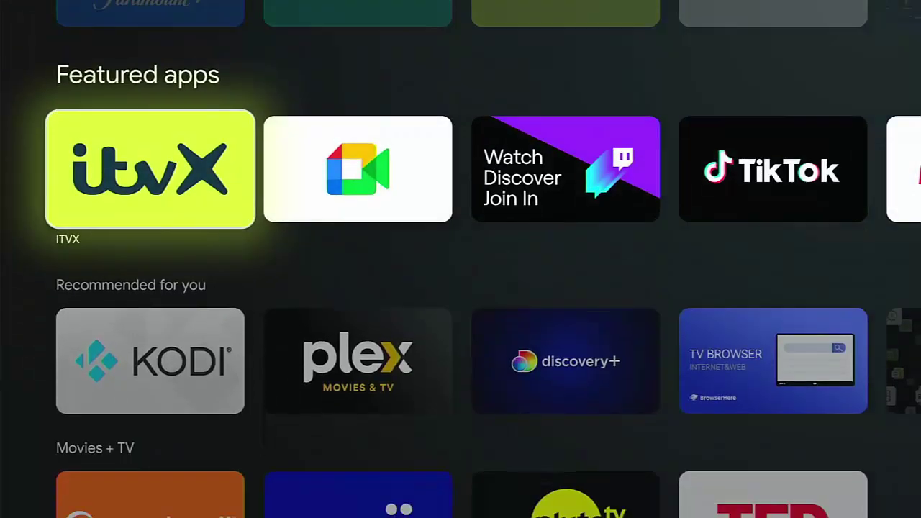
key(Down)
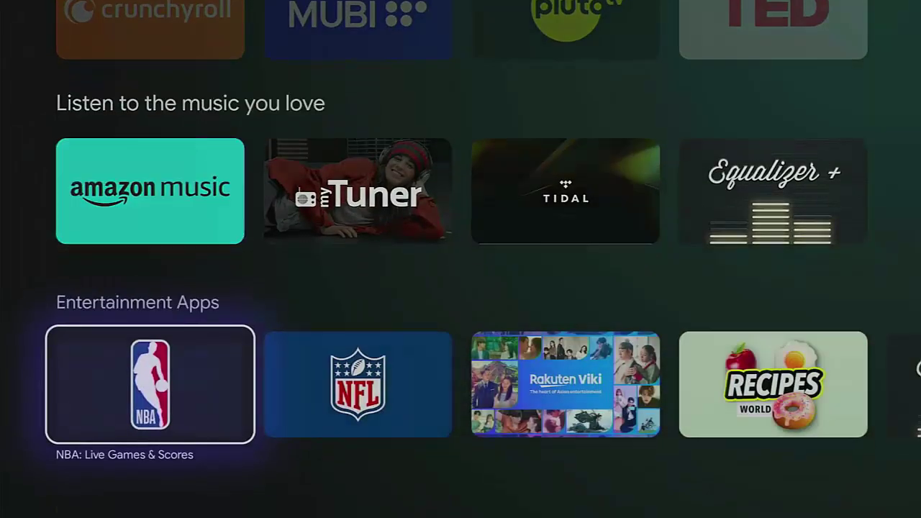
key(Up)
key(Up)
key(Up)
key(Up)
key(Up)
key(Up)
key(Up)
key(Up)
key(Up)
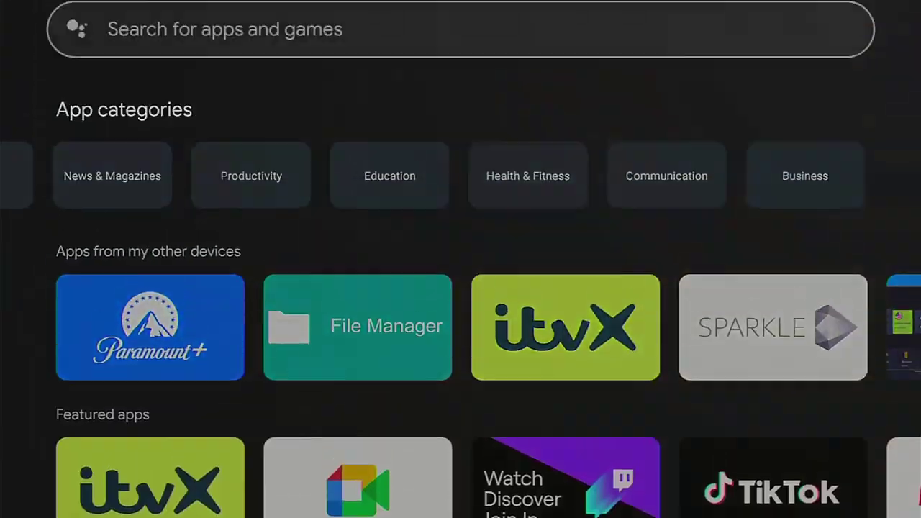
Enter 'param' in the app search using the on-screen keyboard.
key(Down)
key(Down)
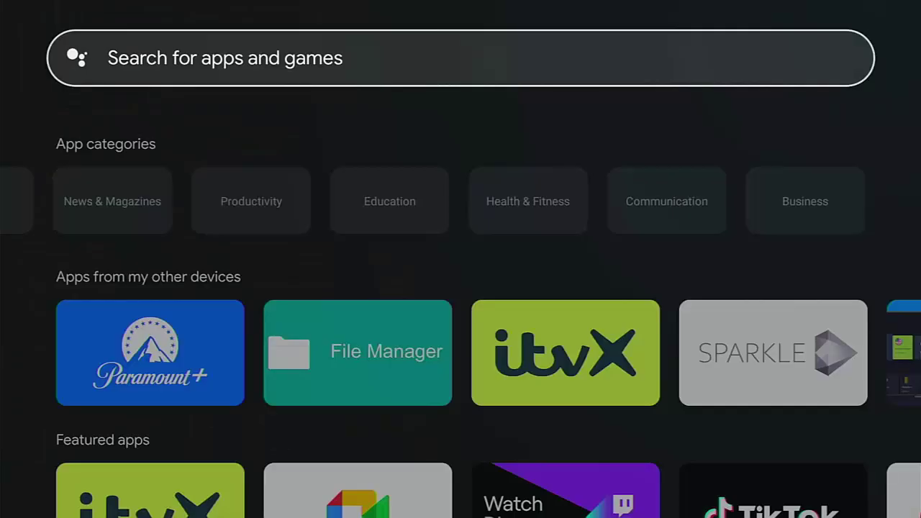
key(Return)
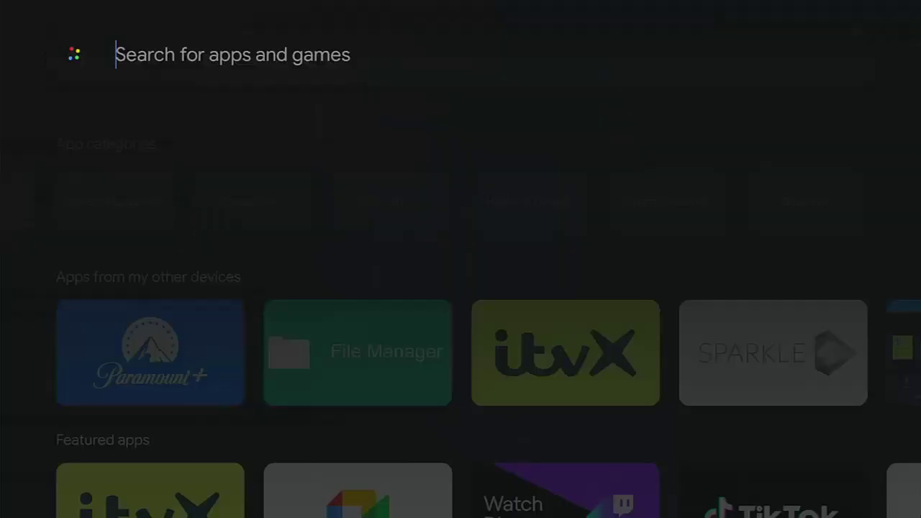
key(Right)
key(Right)
key(Right)
key(Down)
key(Right)
key(Right)
key(Right)
key(Right)
key(Right)
key(Up)
key(Right)
key(Return)
key(Left)
key(Left)
key(Left)
key(Left)
key(Left)
key(Left)
key(Left)
key(Left)
key(Left)
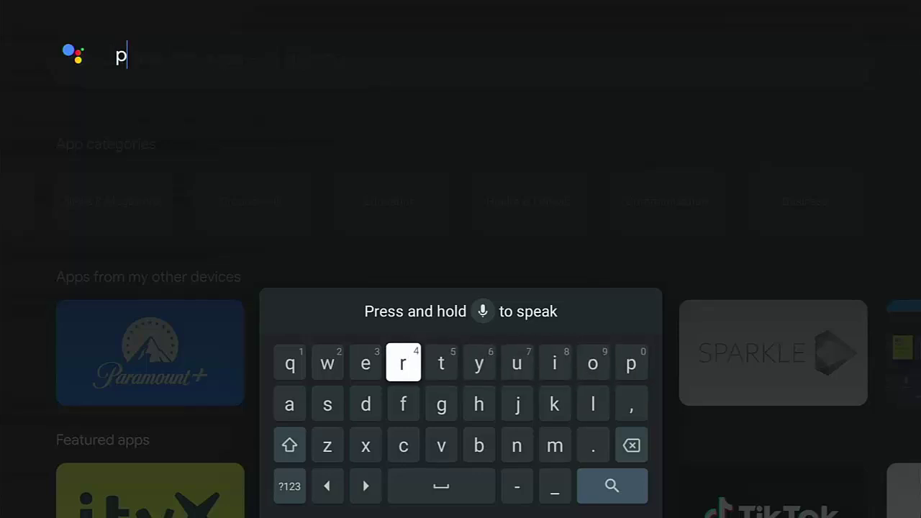
key(Down)
key(Right)
key(Right)
key(Right)
key(Right)
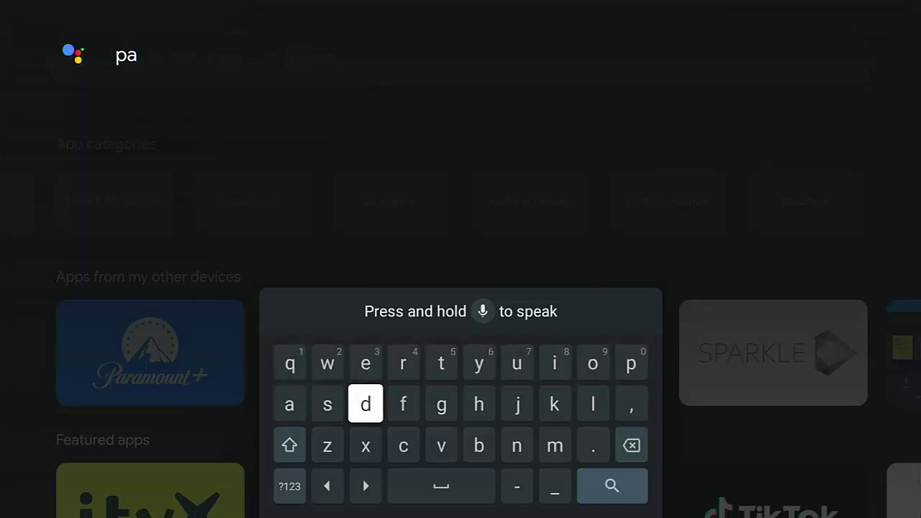
key(Up)
key(Left)
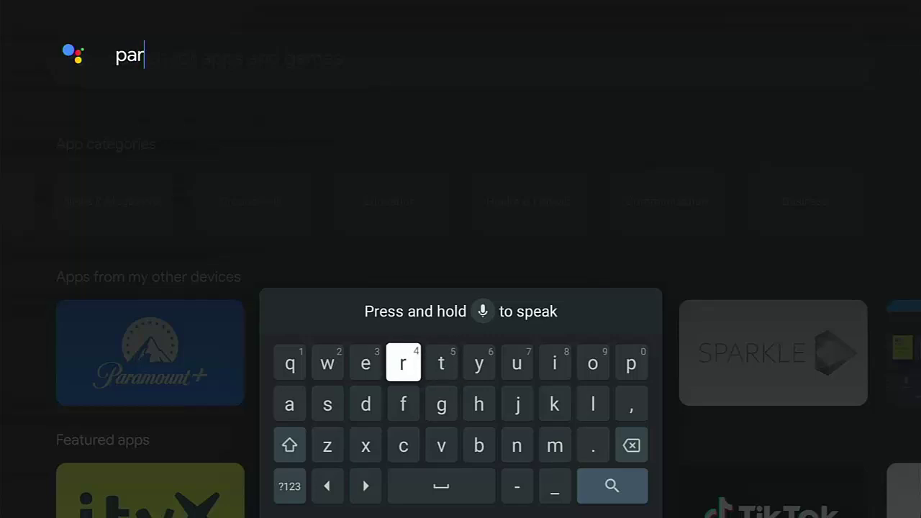
key(Left)
key(Left)
key(Left)
key(Down)
key(Right)
key(Right)
key(Right)
key(Right)
key(Right)
key(Right)
key(Right)
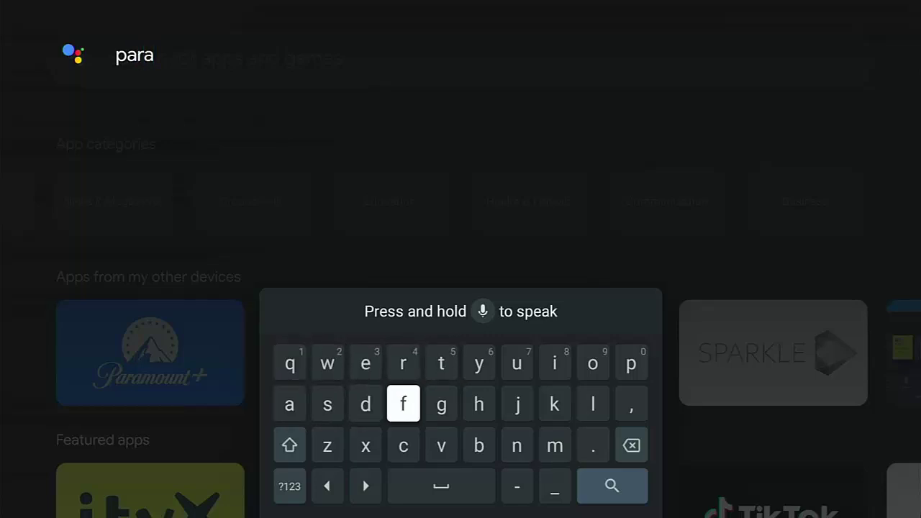
key(Down)
key(Return)
Run the search, open Paramount+, start its install, and return to the For you home screen.
key(Up)
key(Up)
key(Down)
key(Down)
key(Down)
key(Right)
key(Left)
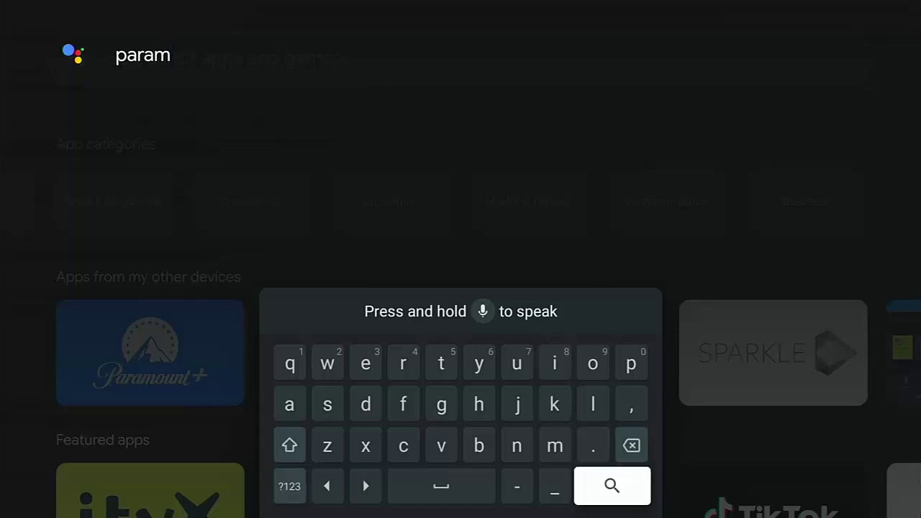
key(Return)
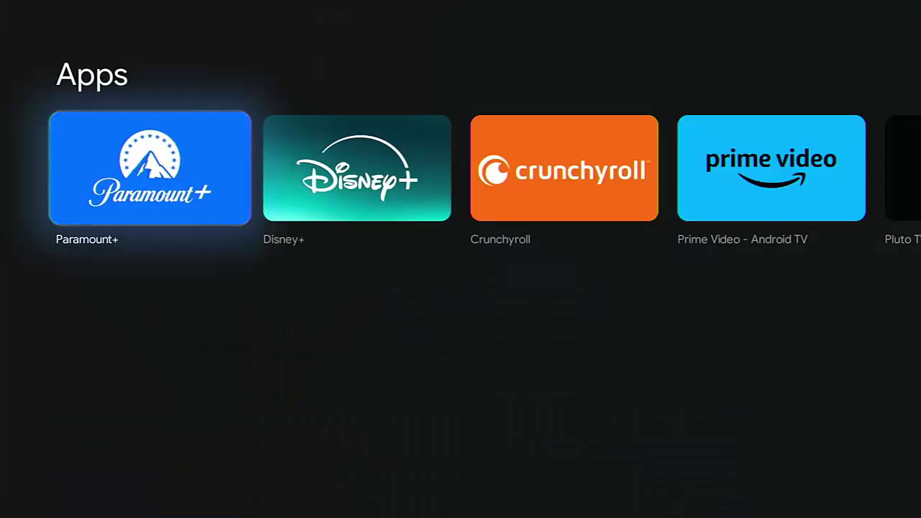
key(Return)
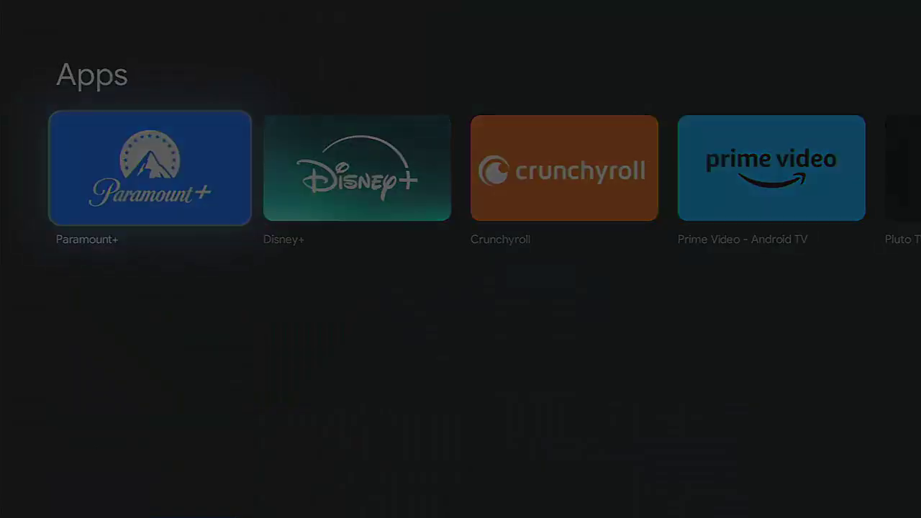
key(Return)
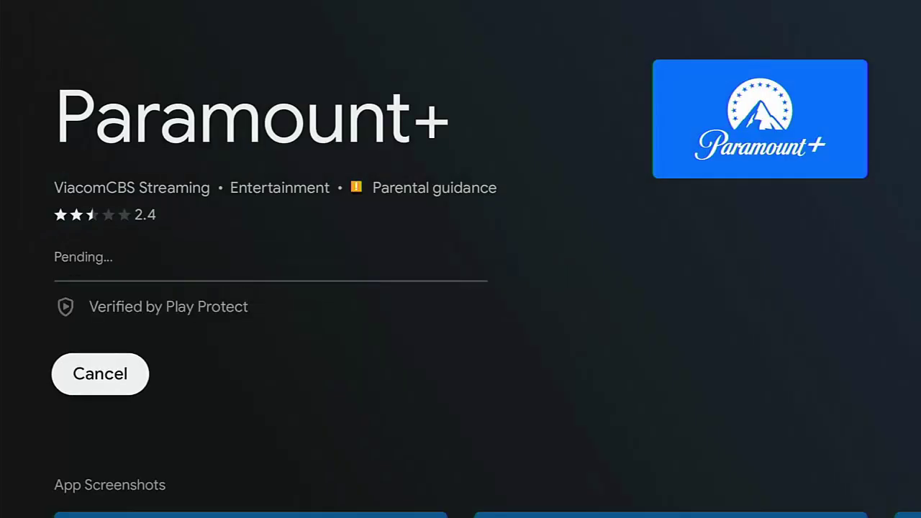
key(Home)
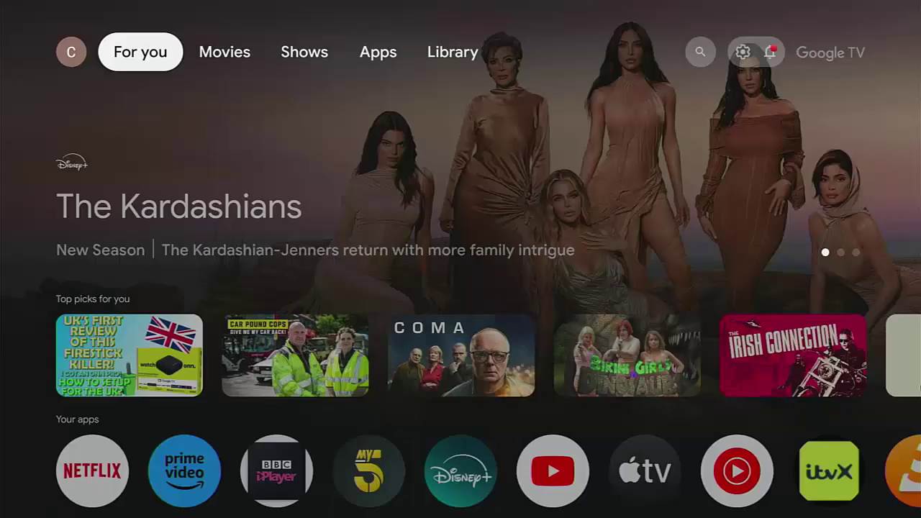
Browse Your apps, select Add apps, and move to Paramount+ under Apps from my other devices.
key(Right)
key(Right)
key(Right)
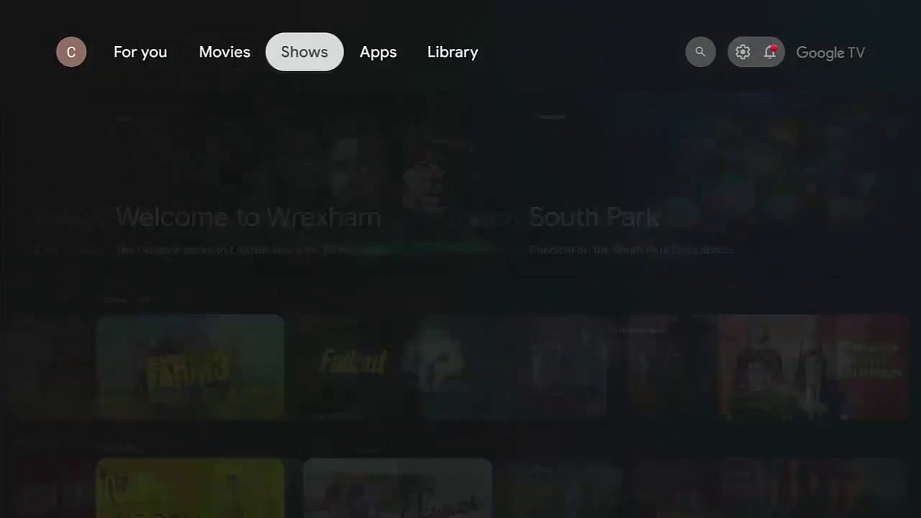
key(Down)
key(Down)
key(Down)
key(Down)
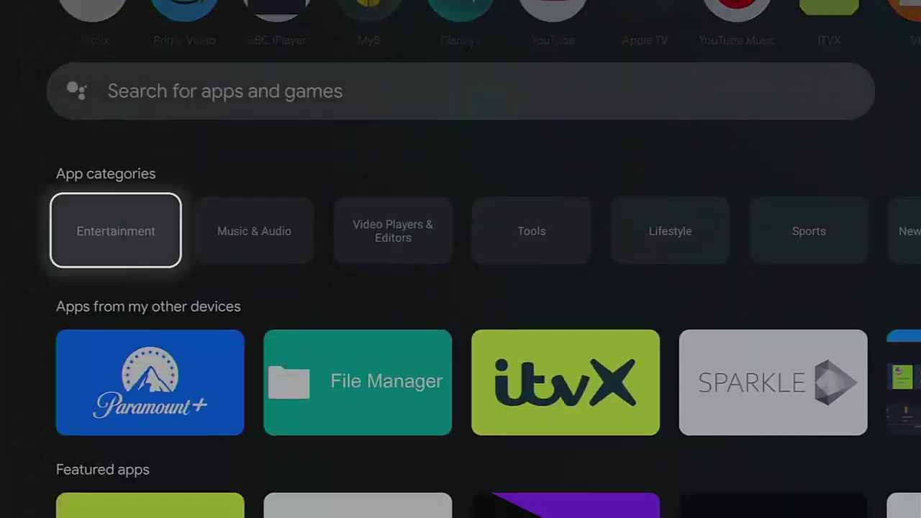
key(Escape)
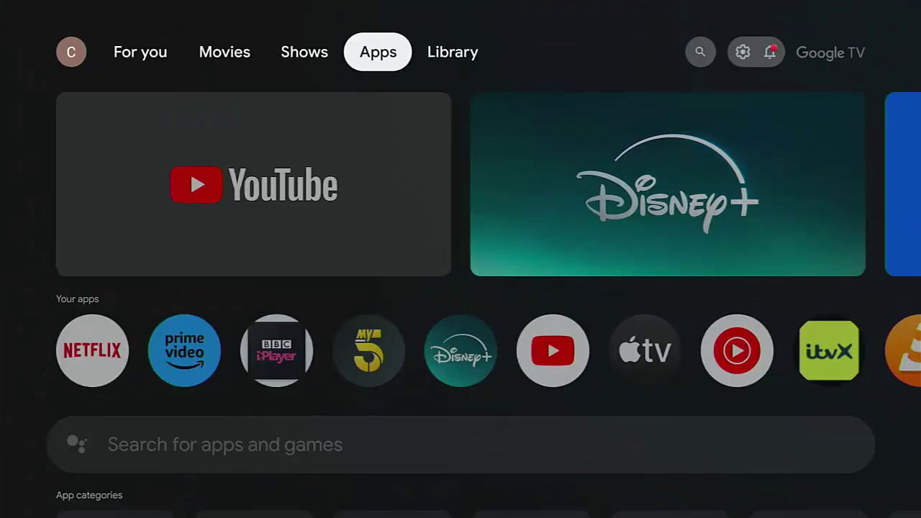
key(Down)
key(Down)
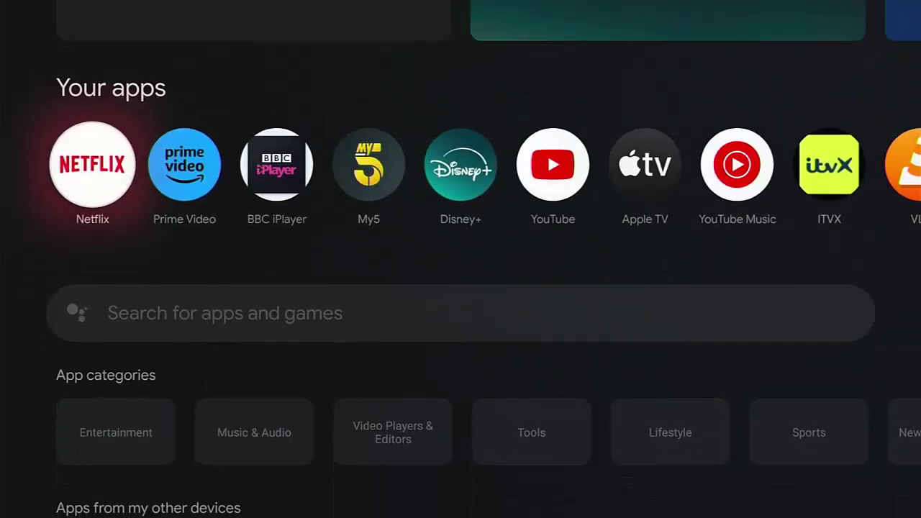
key(Right)
key(Right)
key(Right)
key(Right)
key(Right)
key(Right)
key(Right)
key(Right)
key(Right)
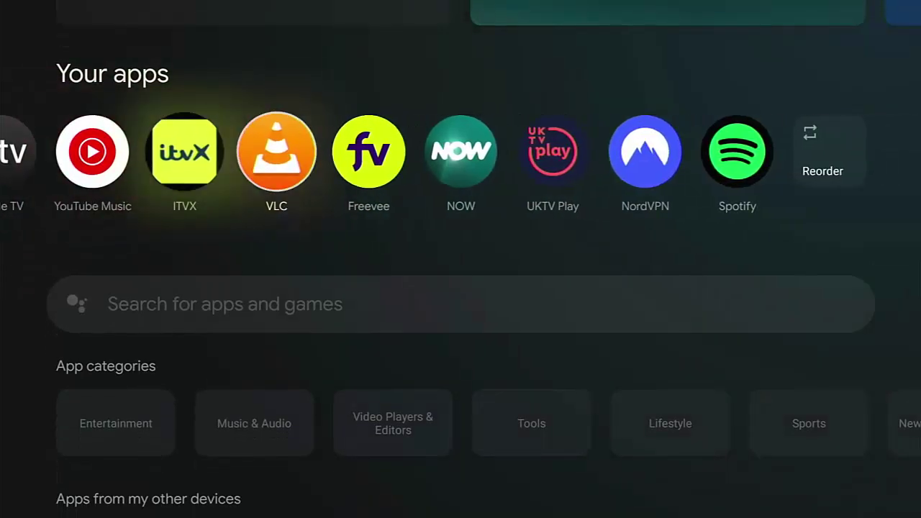
key(Escape)
key(Escape)
key(Down)
key(Down)
key(Down)
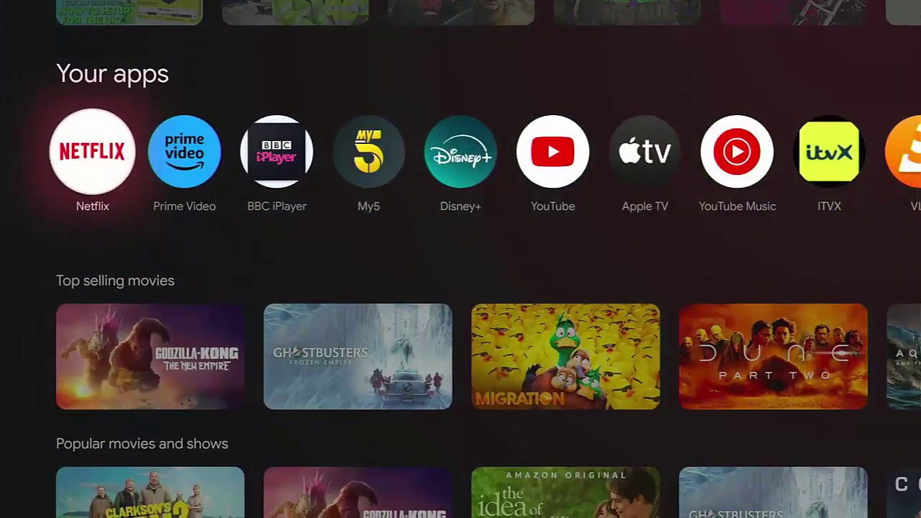
key(Right)
key(Right)
key(Right)
key(Right)
key(Right)
key(Right)
key(Right)
key(Right)
key(Right)
key(Right)
key(Right)
key(Right)
key(Right)
key(Right)
key(Right)
key(Right)
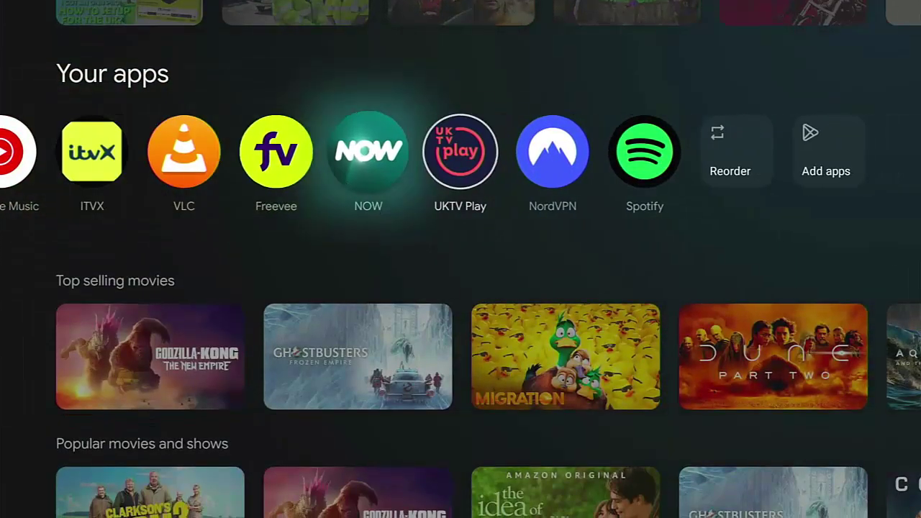
key(Return)
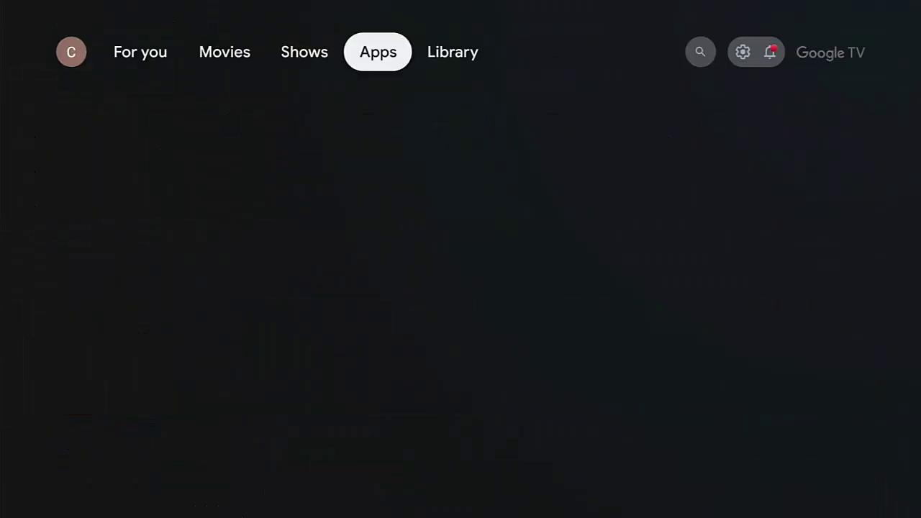
key(Down)
key(Down)
key(Down)
key(Down)
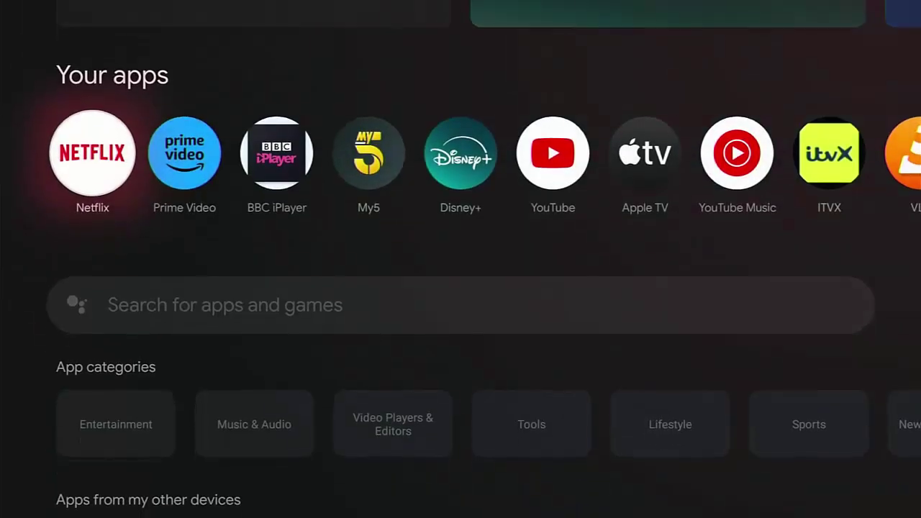
key(Down)
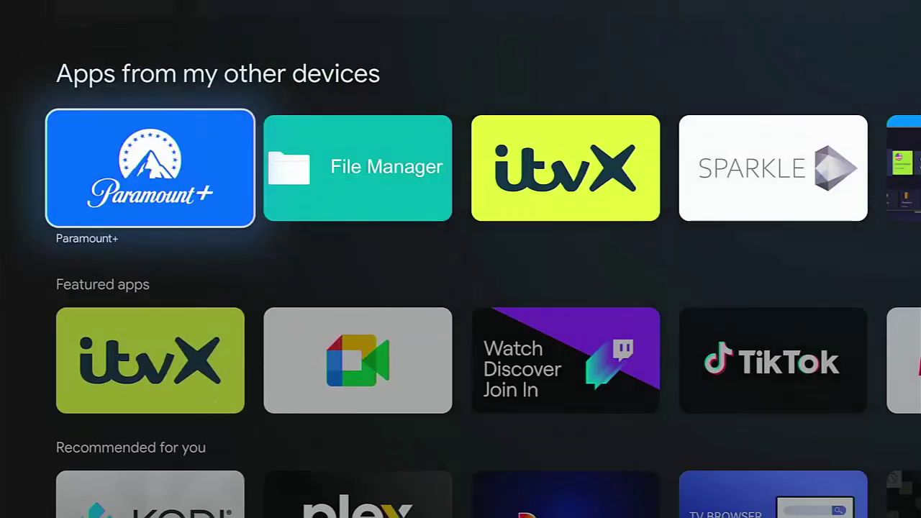
Open the Paramount+ card from other devices and install it until the download reaches 100%.
key(Return)
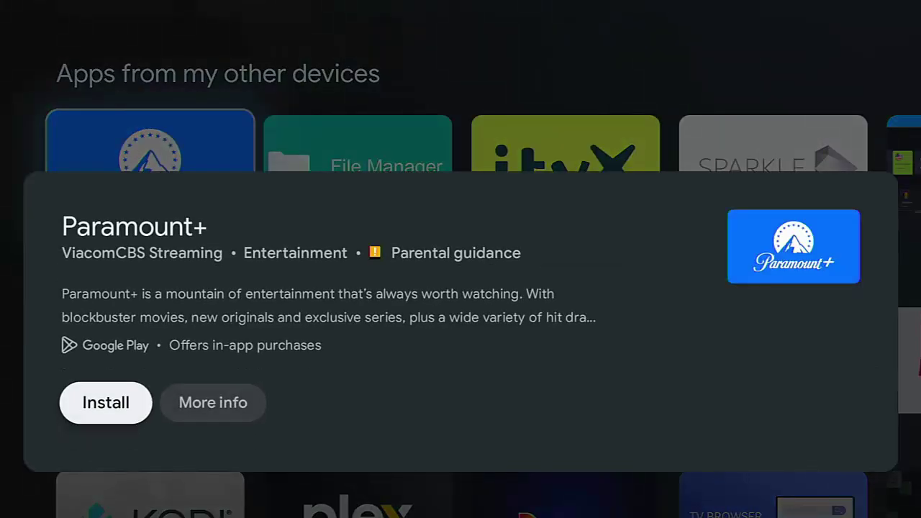
key(Return)
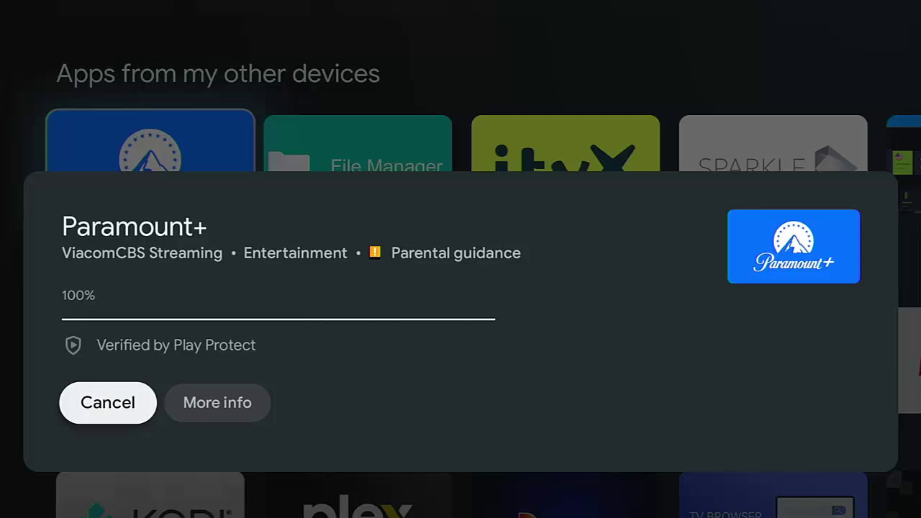
key(Right)
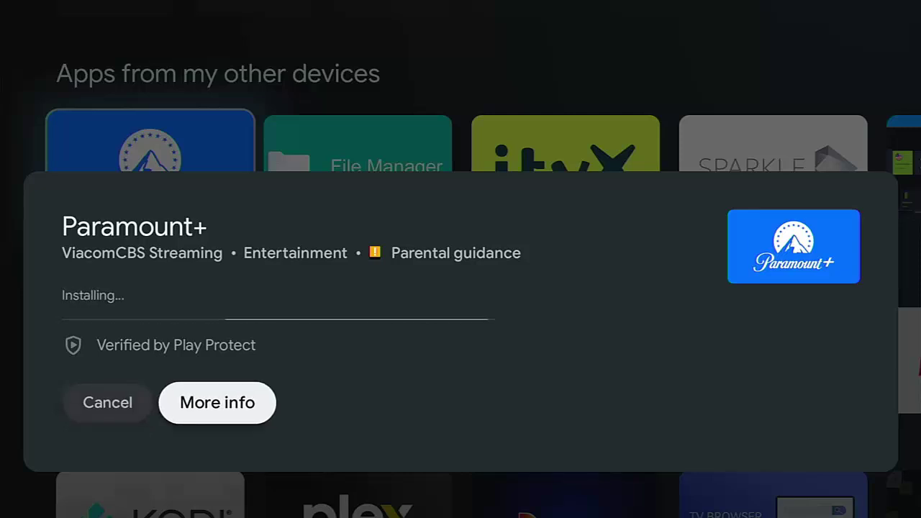